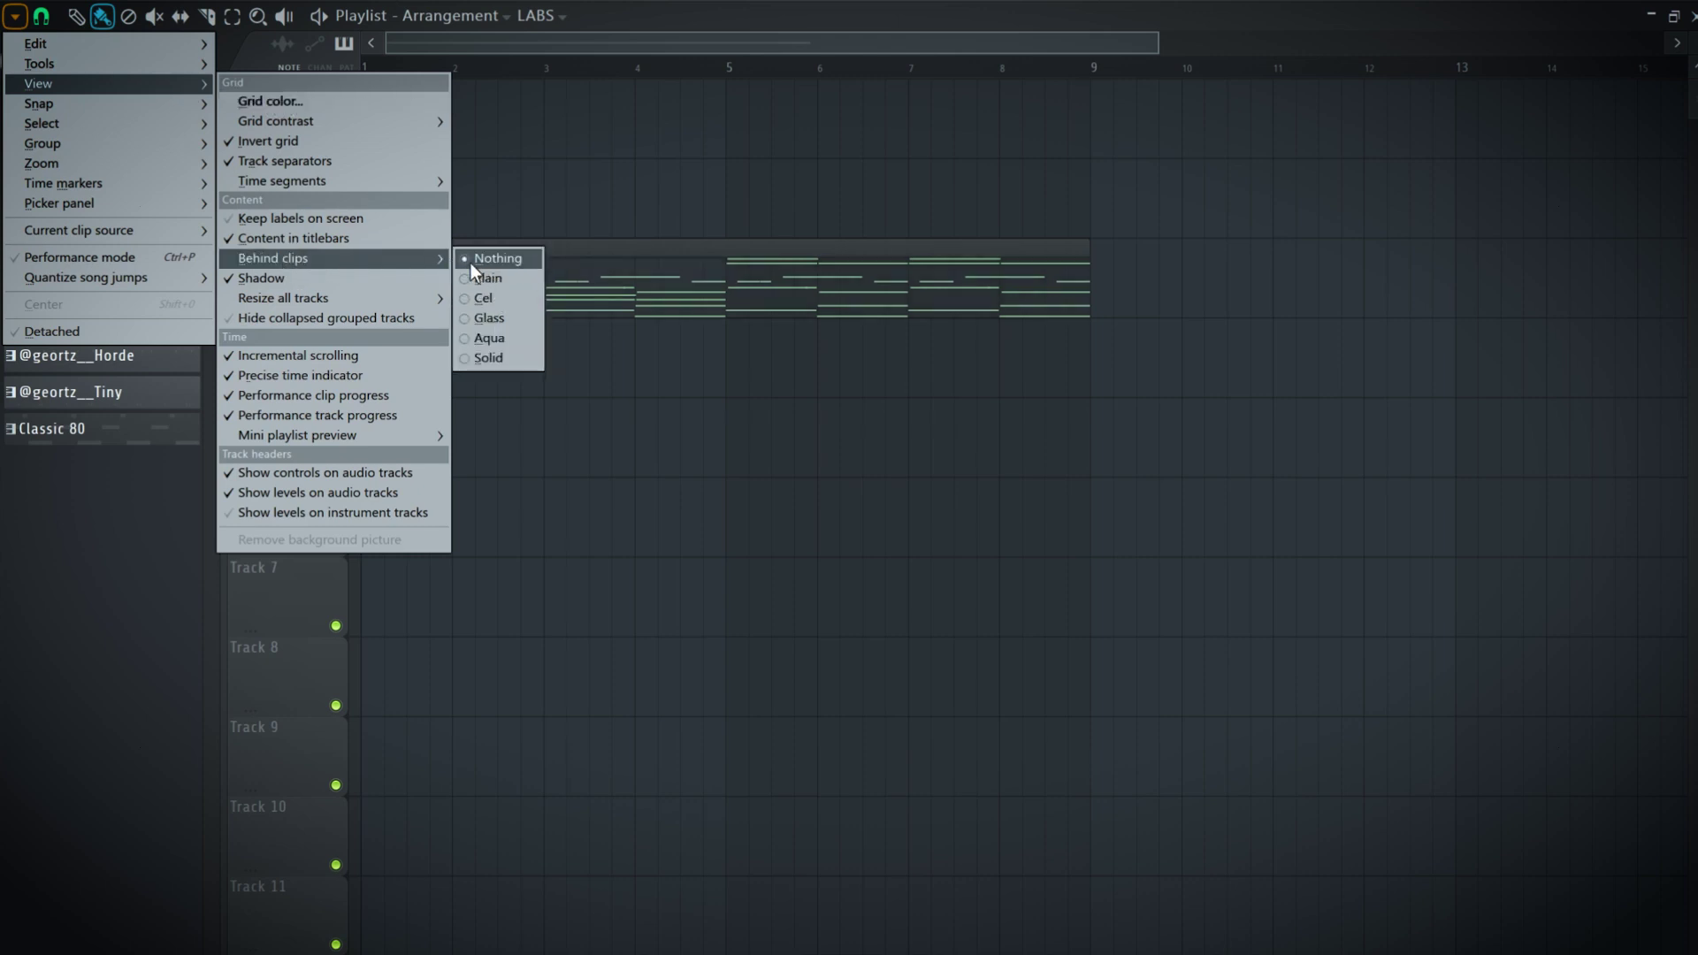
Step: Try the Plain, Cel, Glass and Aqua styles behind the playlist clips, ending on Solid
left_click(471, 281)
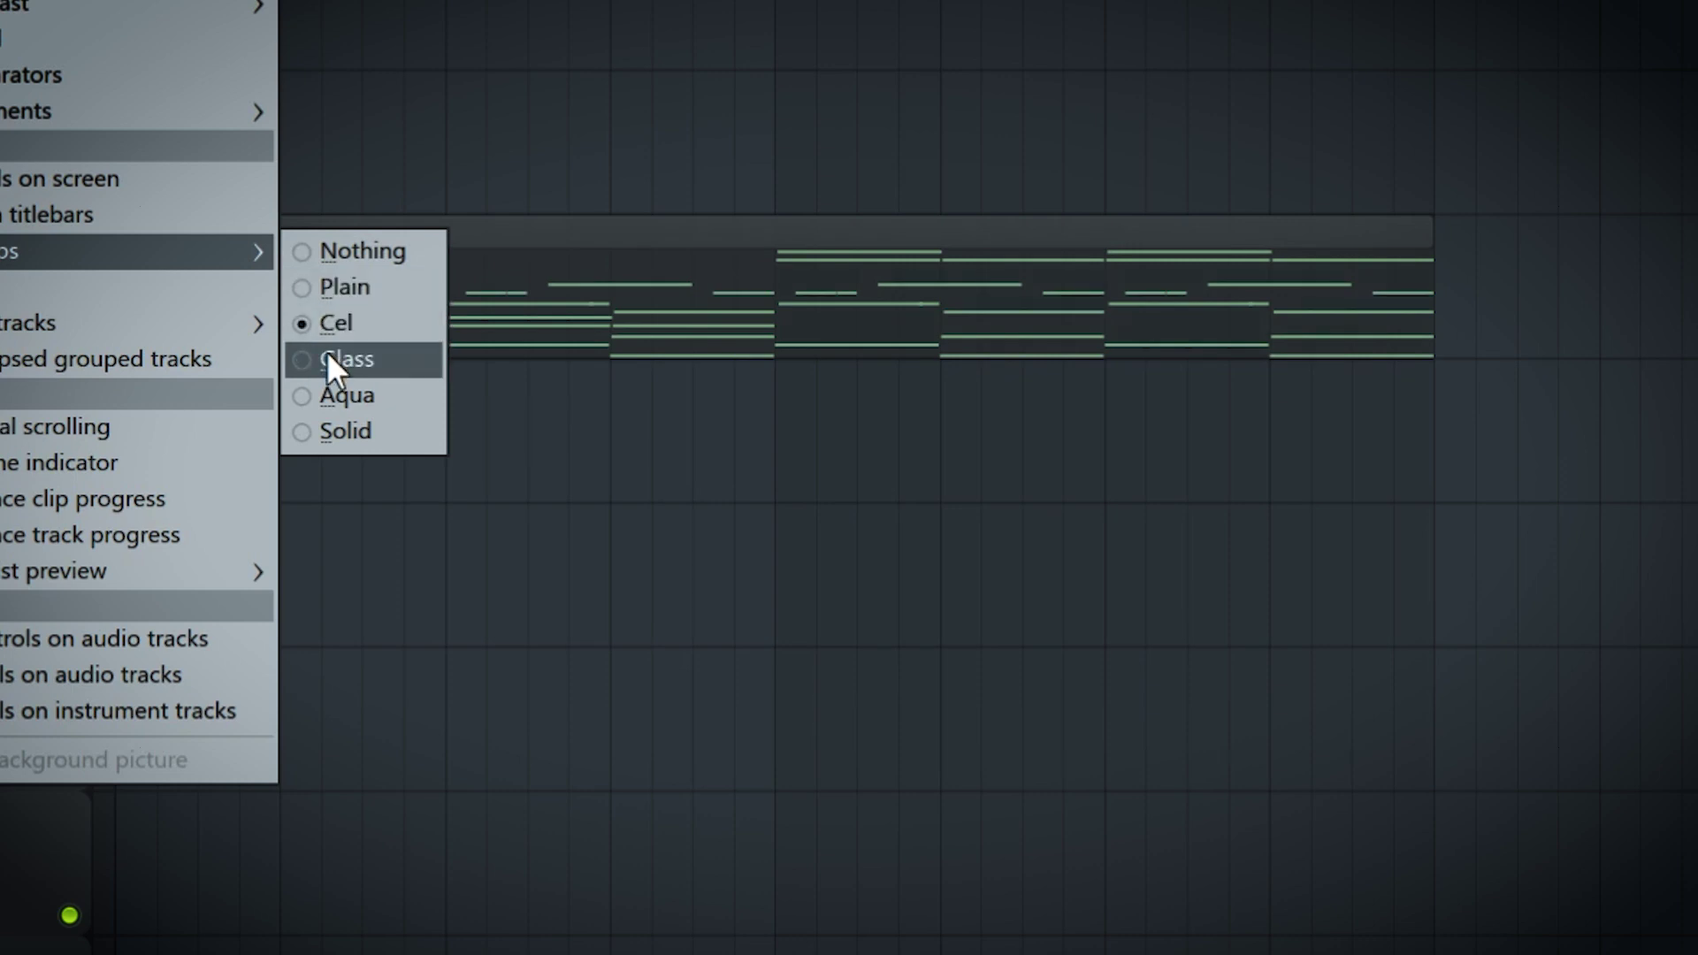
left_click(327, 358)
left_click(337, 398)
left_click(339, 432)
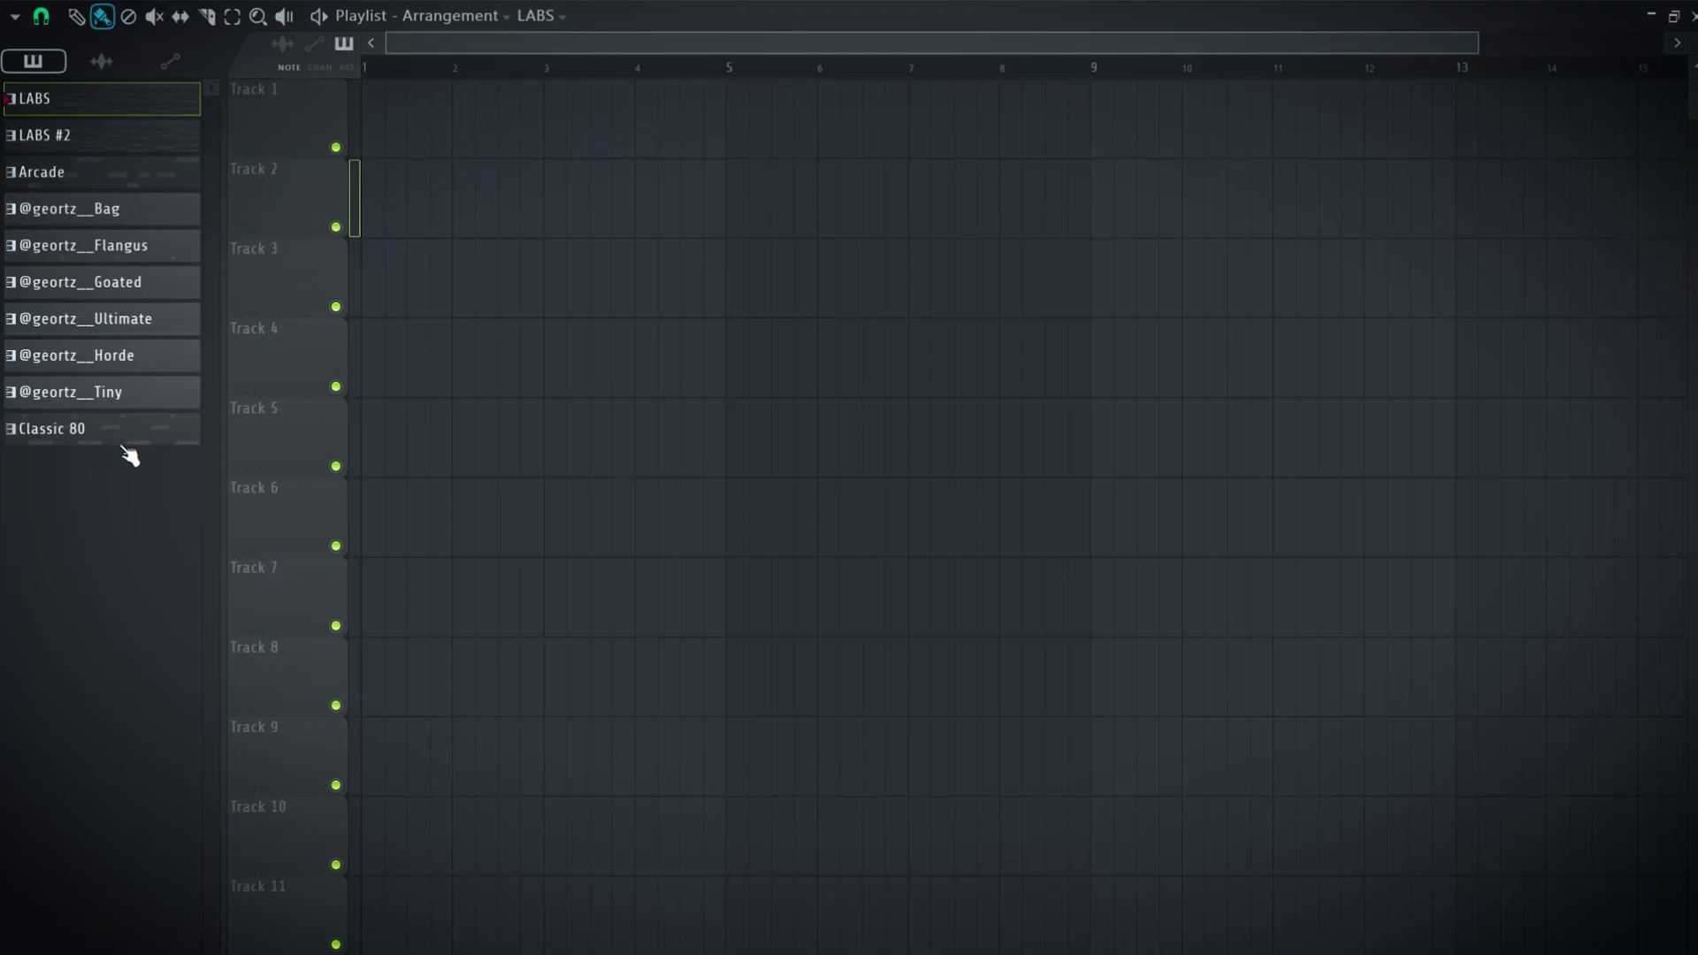
Step: Place all patterns from LABS to Classic 80 on separate tracks from Track 2, extending the Bag and Flangus clips to bar 9
left_click(125, 442)
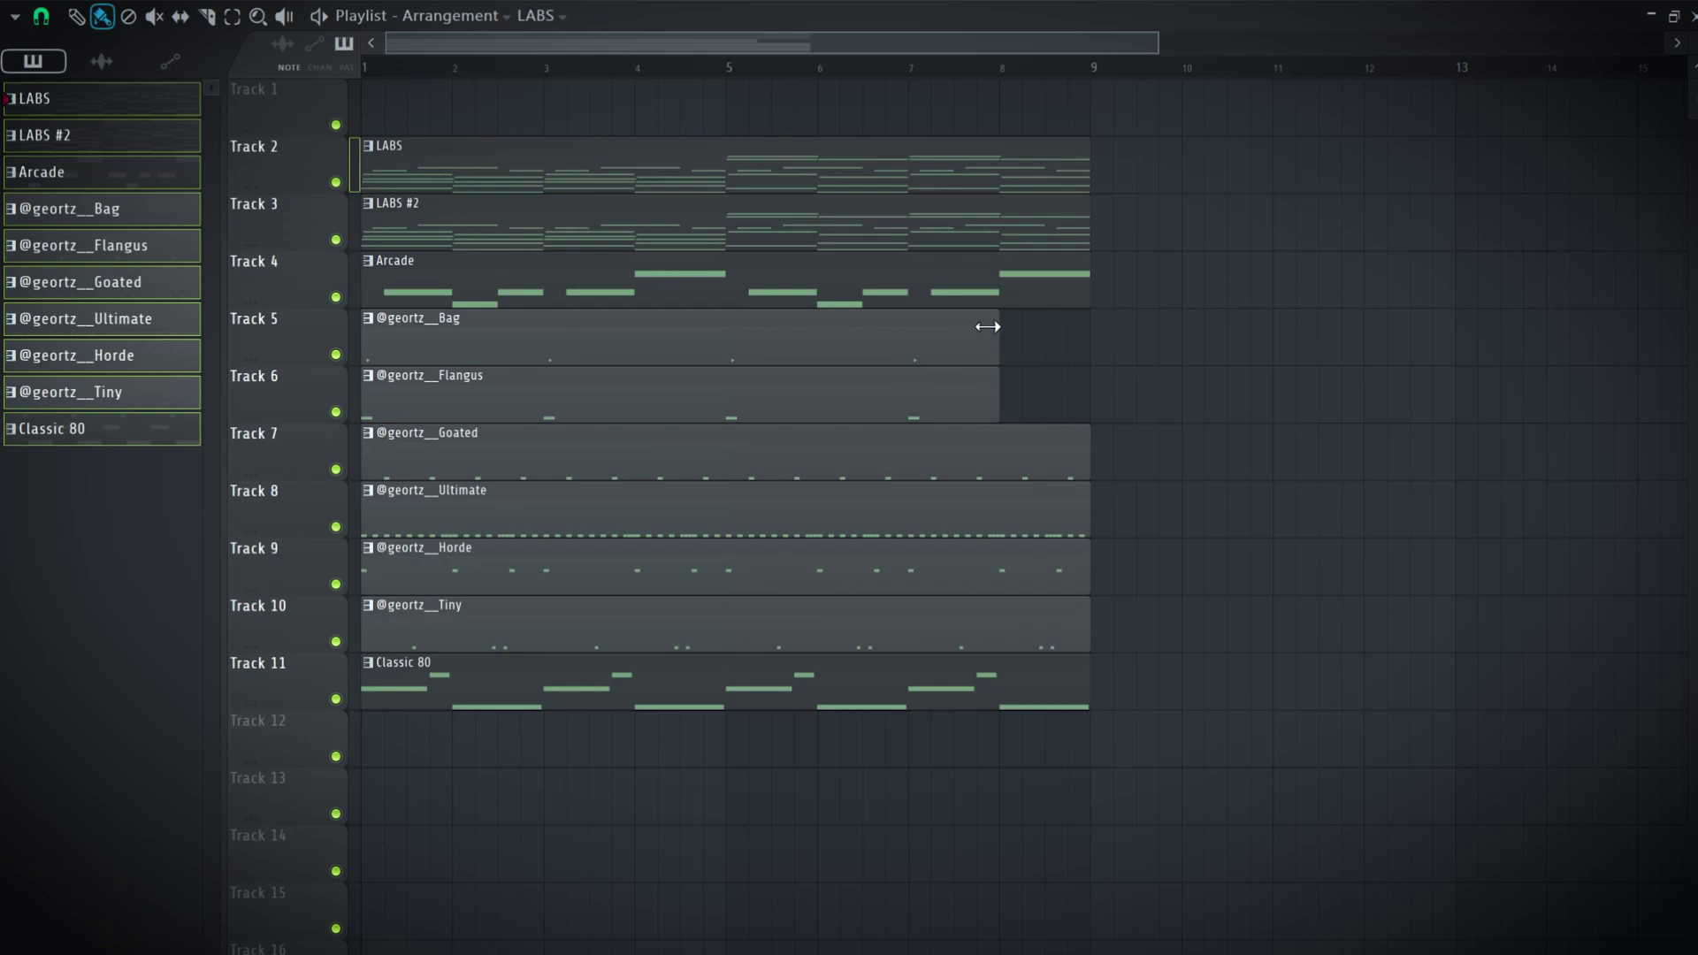
left_click_drag(988, 328, 994, 393)
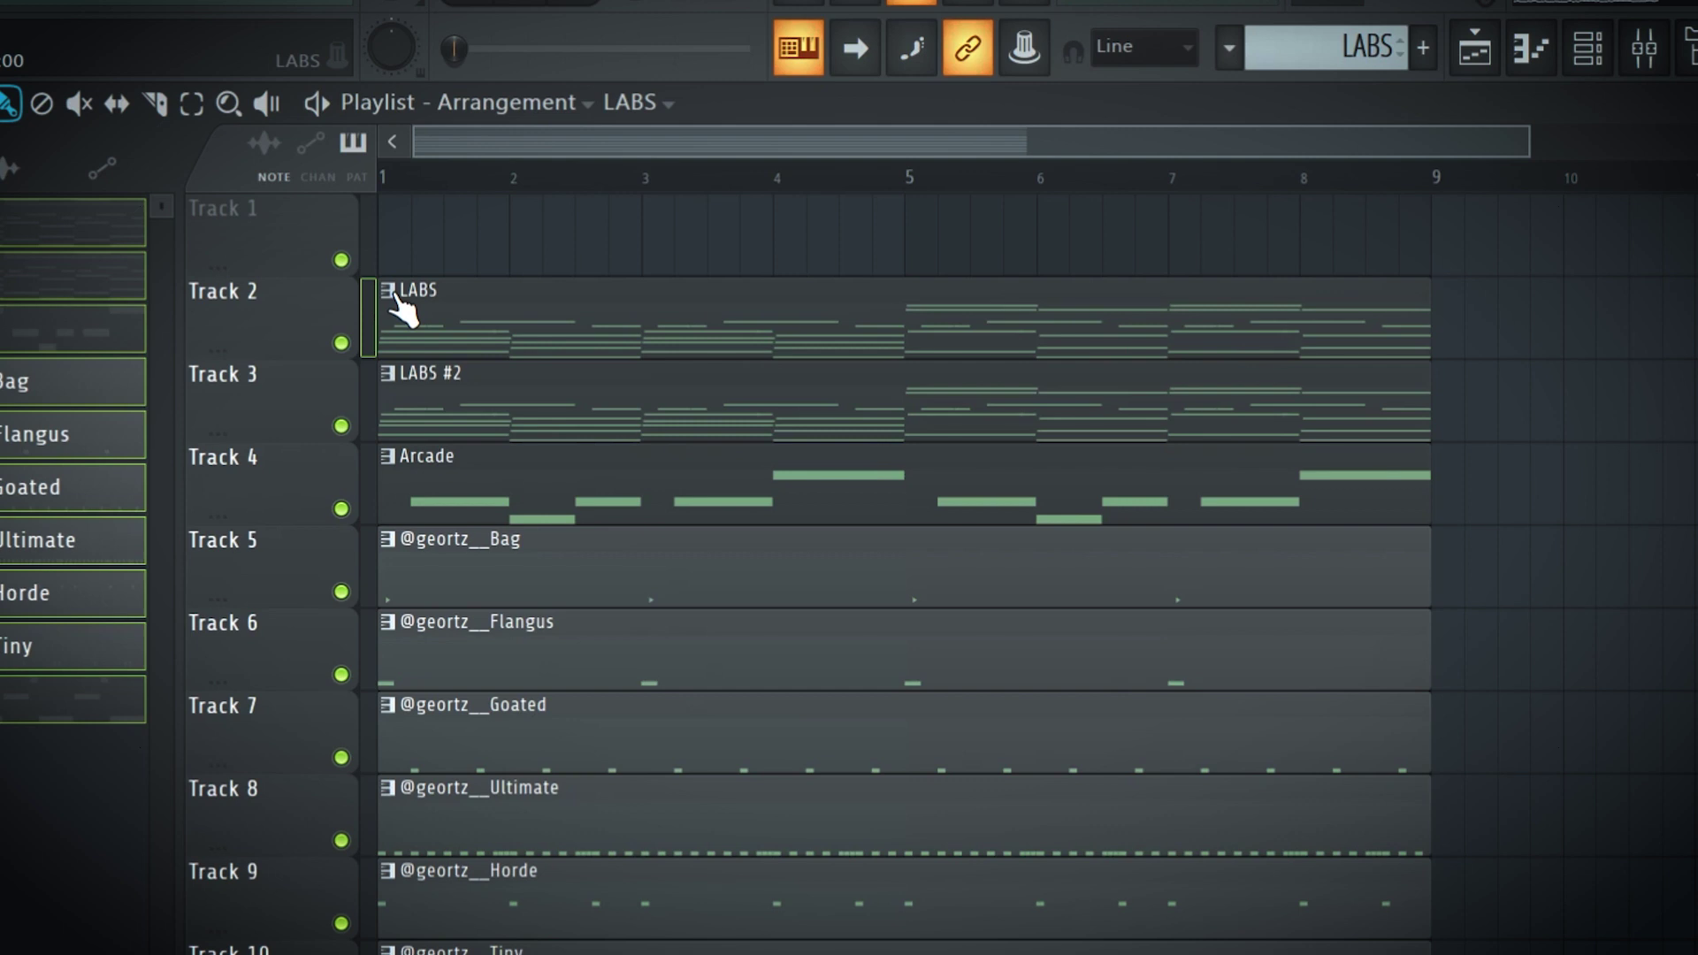
Step: Rename the LABS pattern as jehfuiwug
right_click(394, 295)
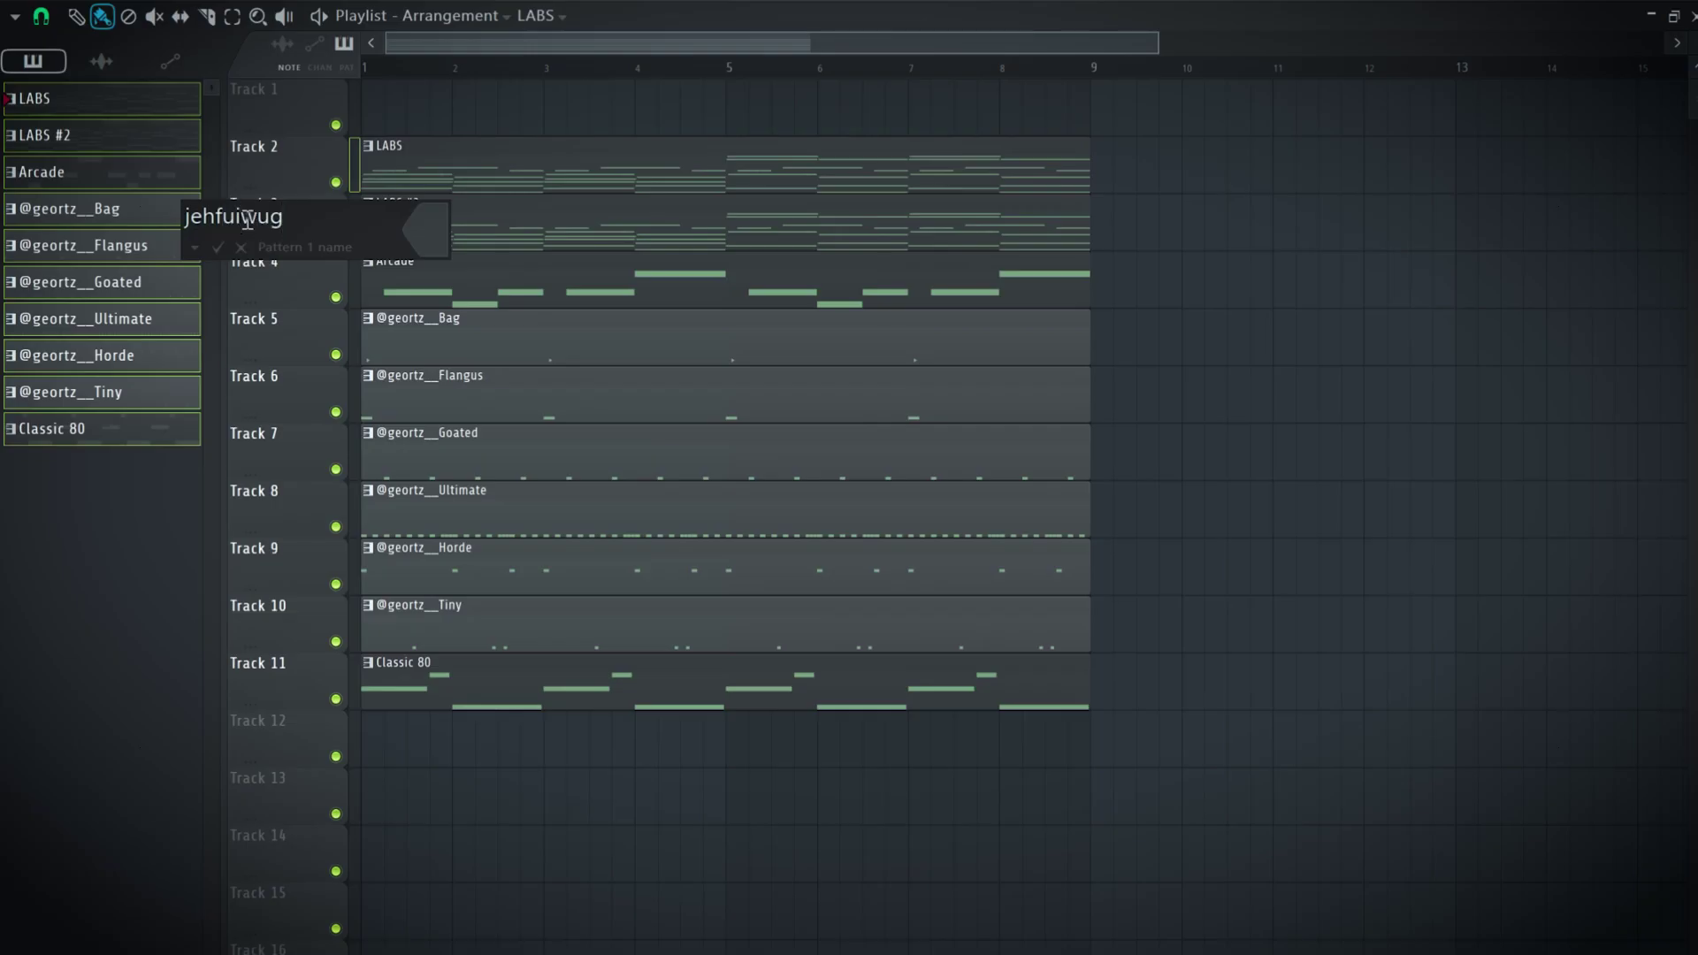
left_click(426, 244)
left_click(674, 401)
left_click(220, 243)
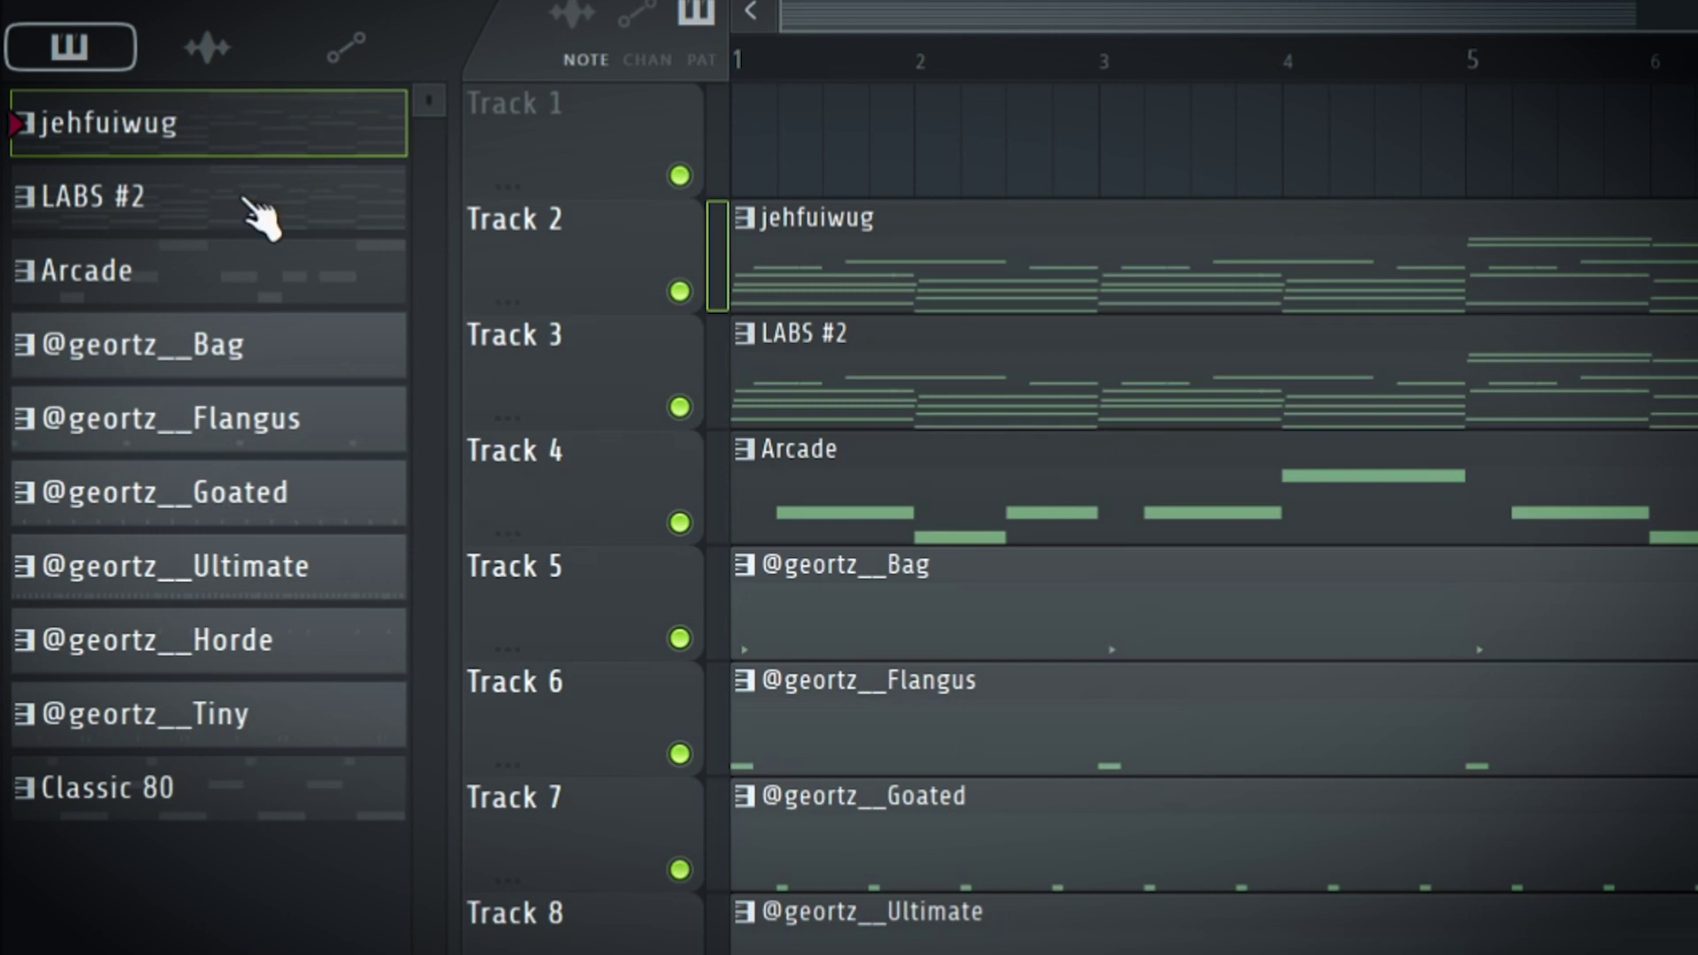
Step: Assign random colors to all patterns from jehfuiwug to Classic 80 and box-select their playlist clips
left_click(186, 800, "shift")
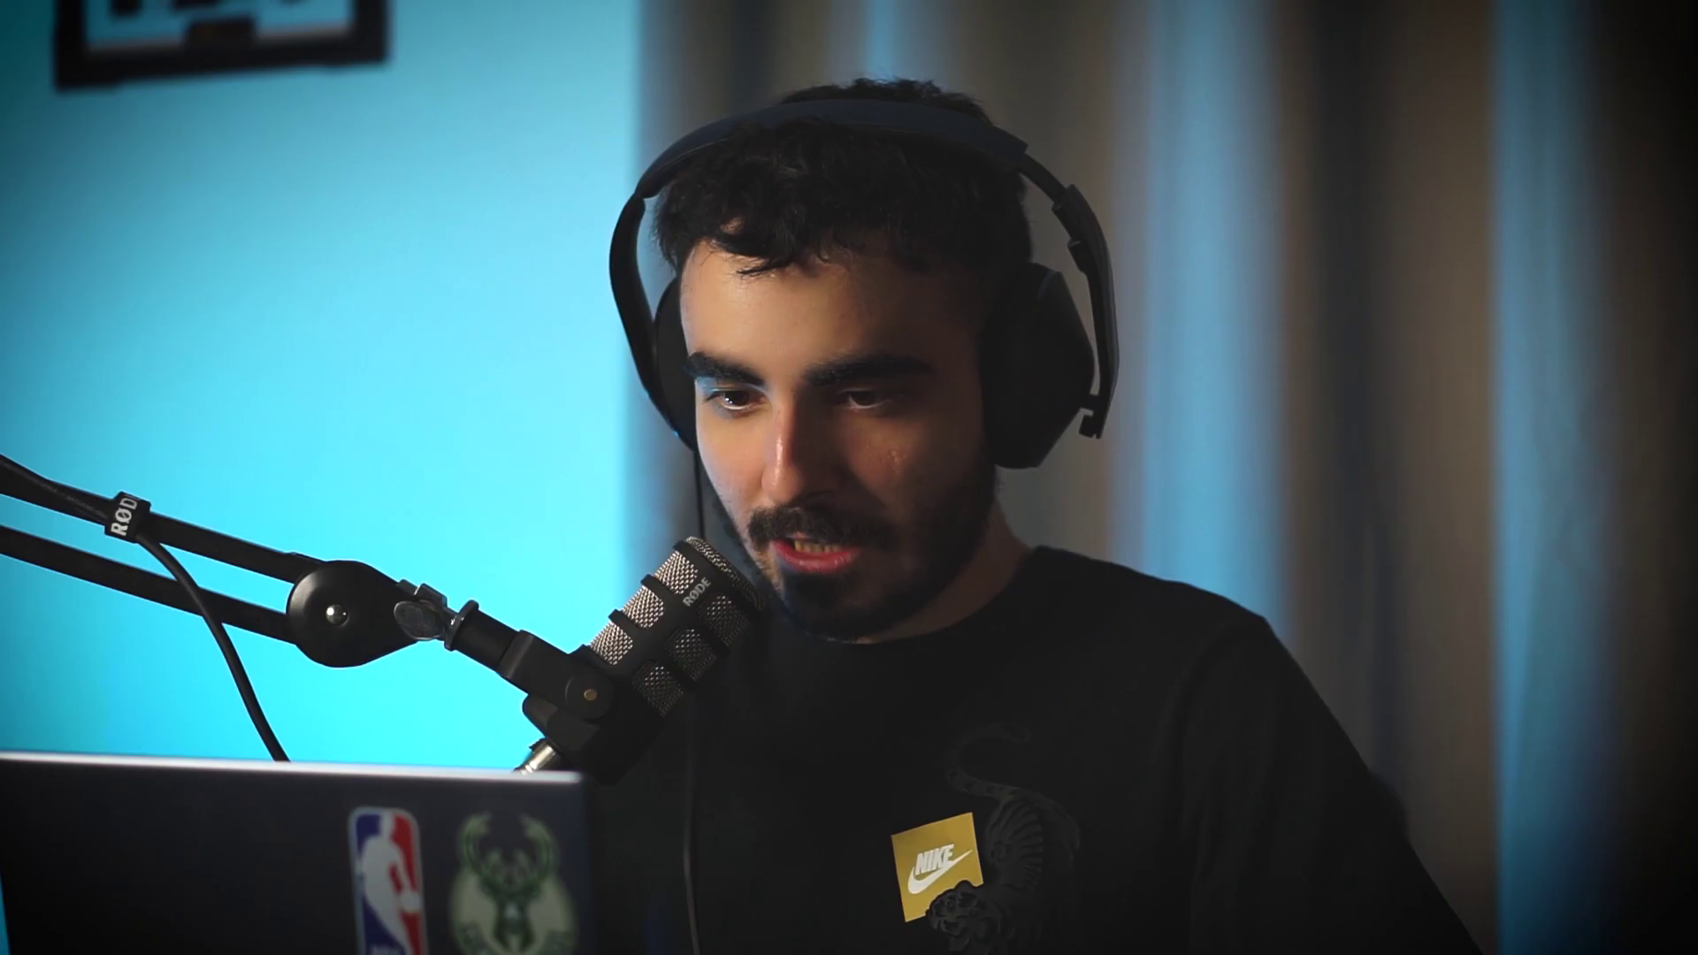
right_click(251, 124)
left_click(203, 214)
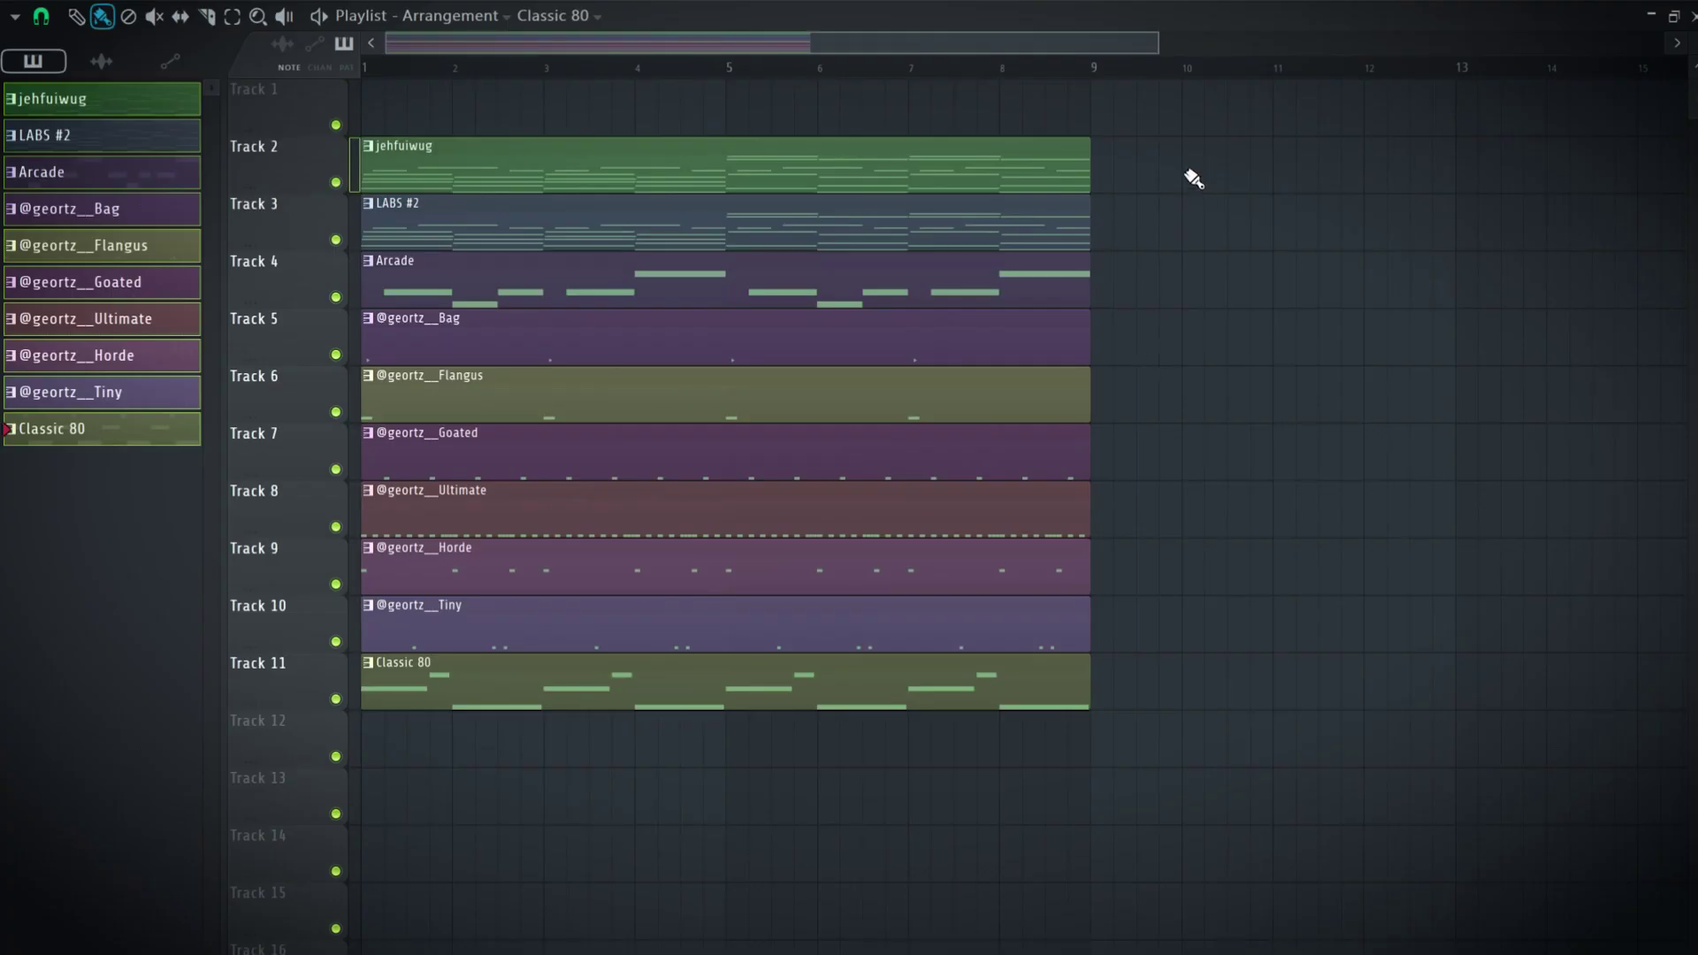
left_click_drag(1181, 139, 720, 696)
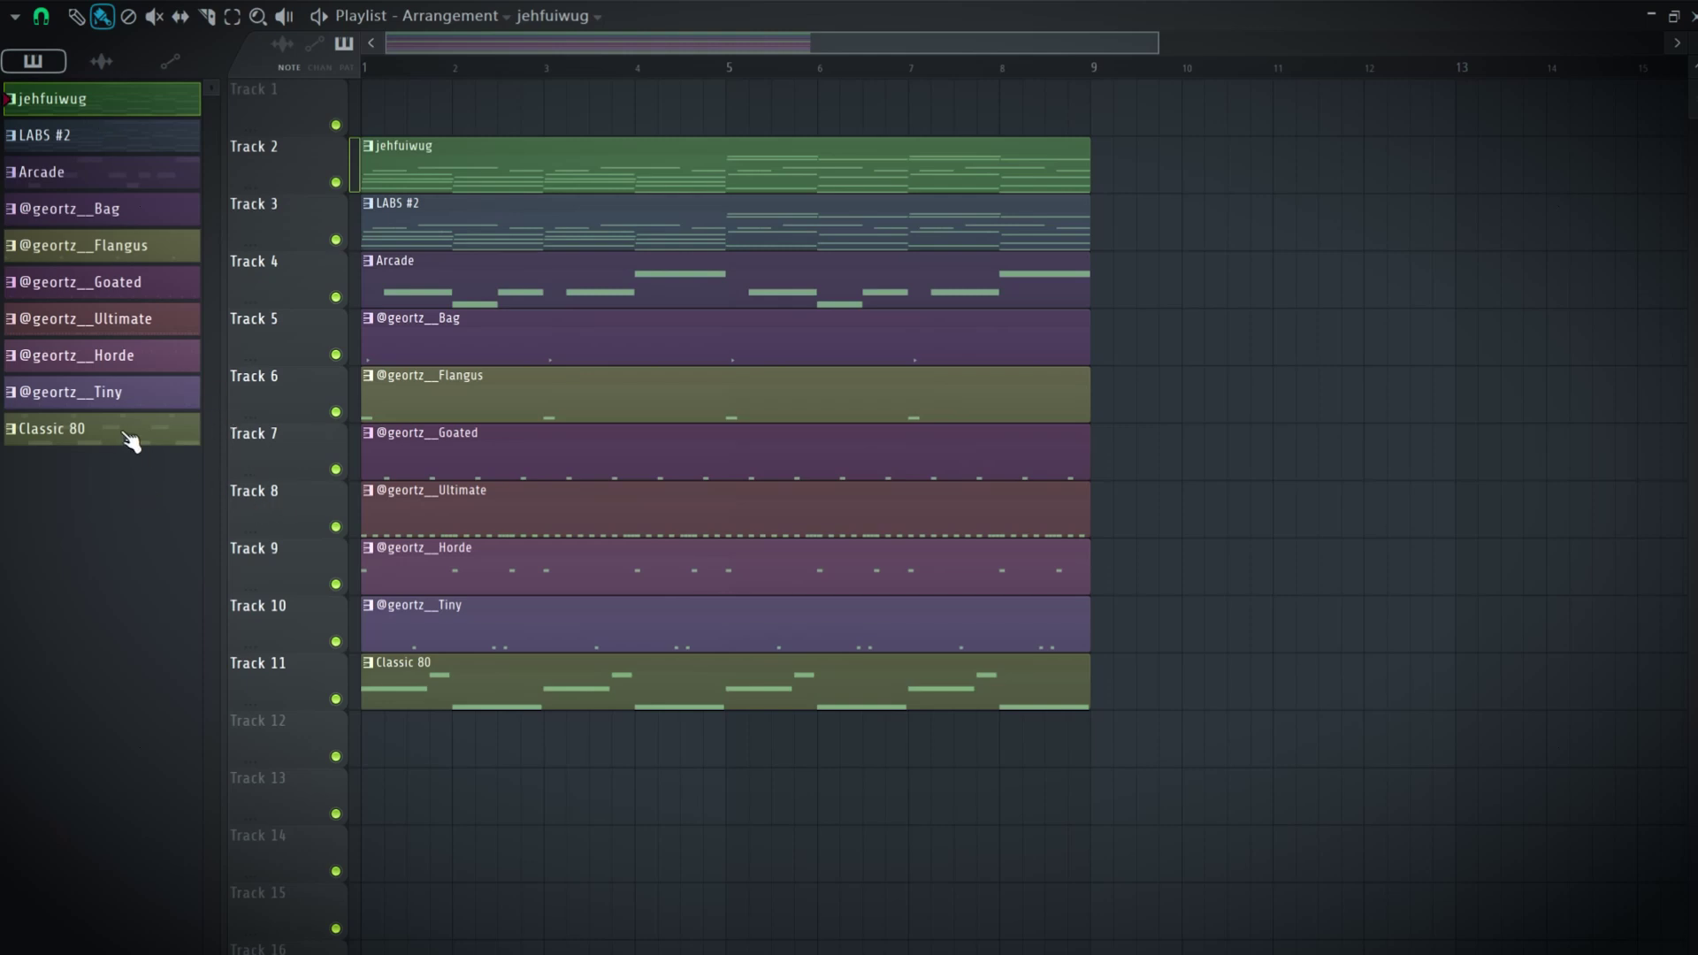
Step: Apply a color gradient from sky blue to orange across all patterns, from jehfuiwug to Classic 80
left_click(129, 442)
right_click(114, 102)
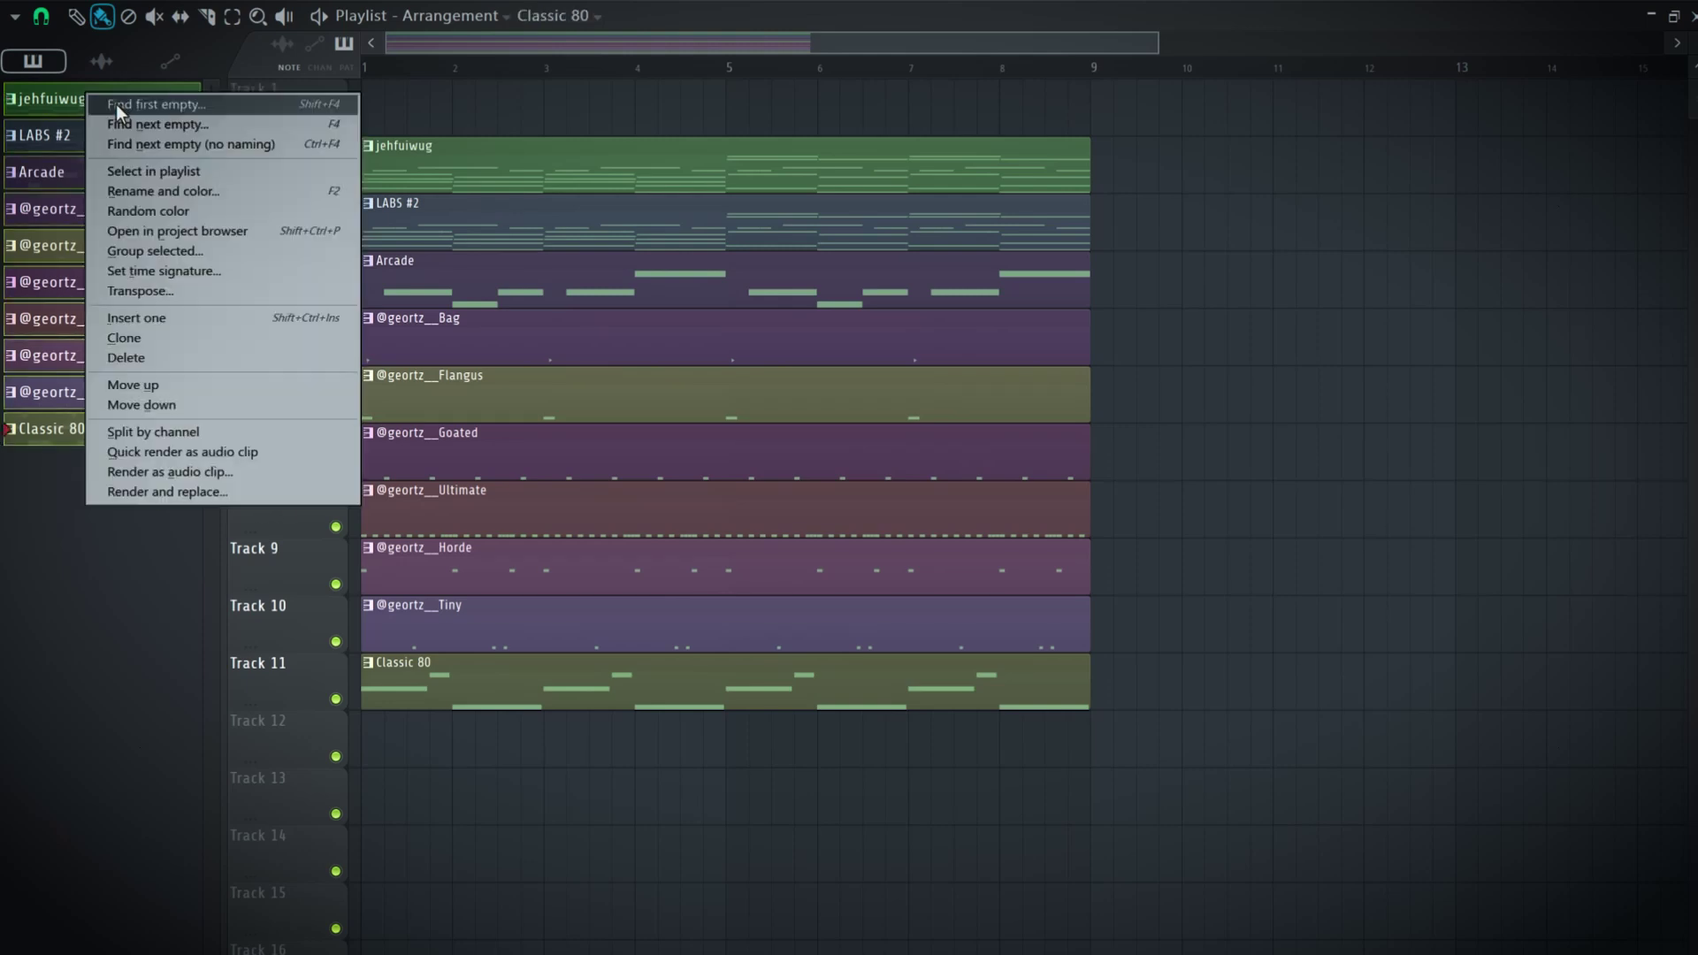
left_click(189, 193)
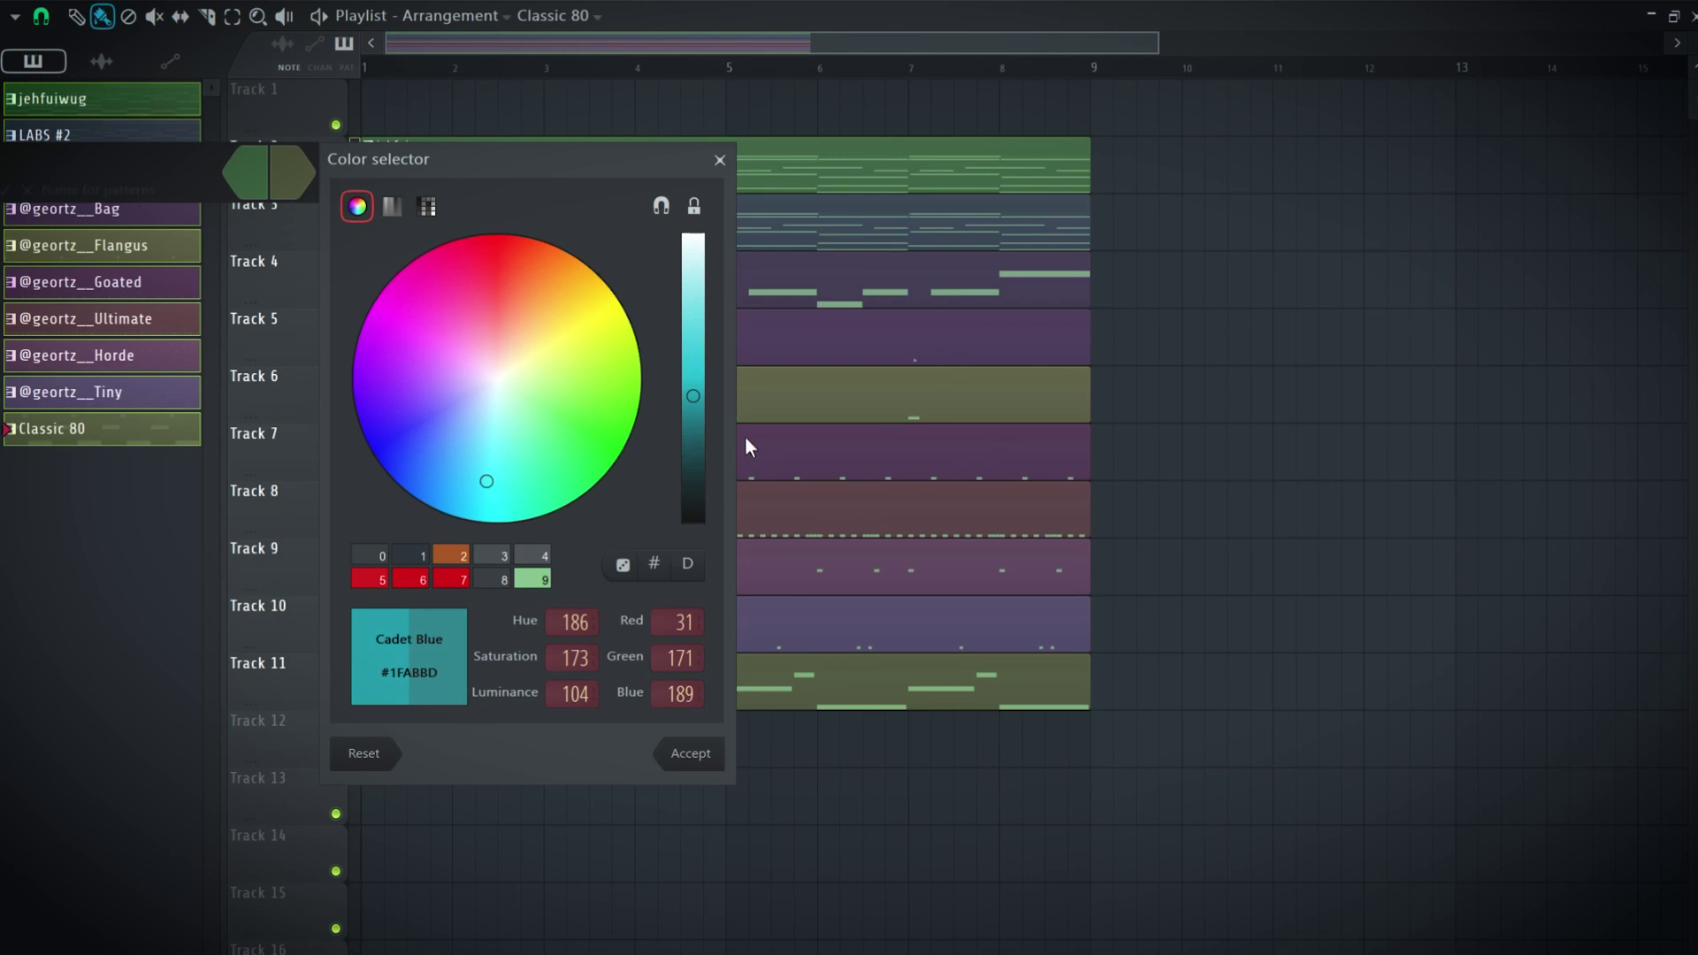
left_click(630, 567)
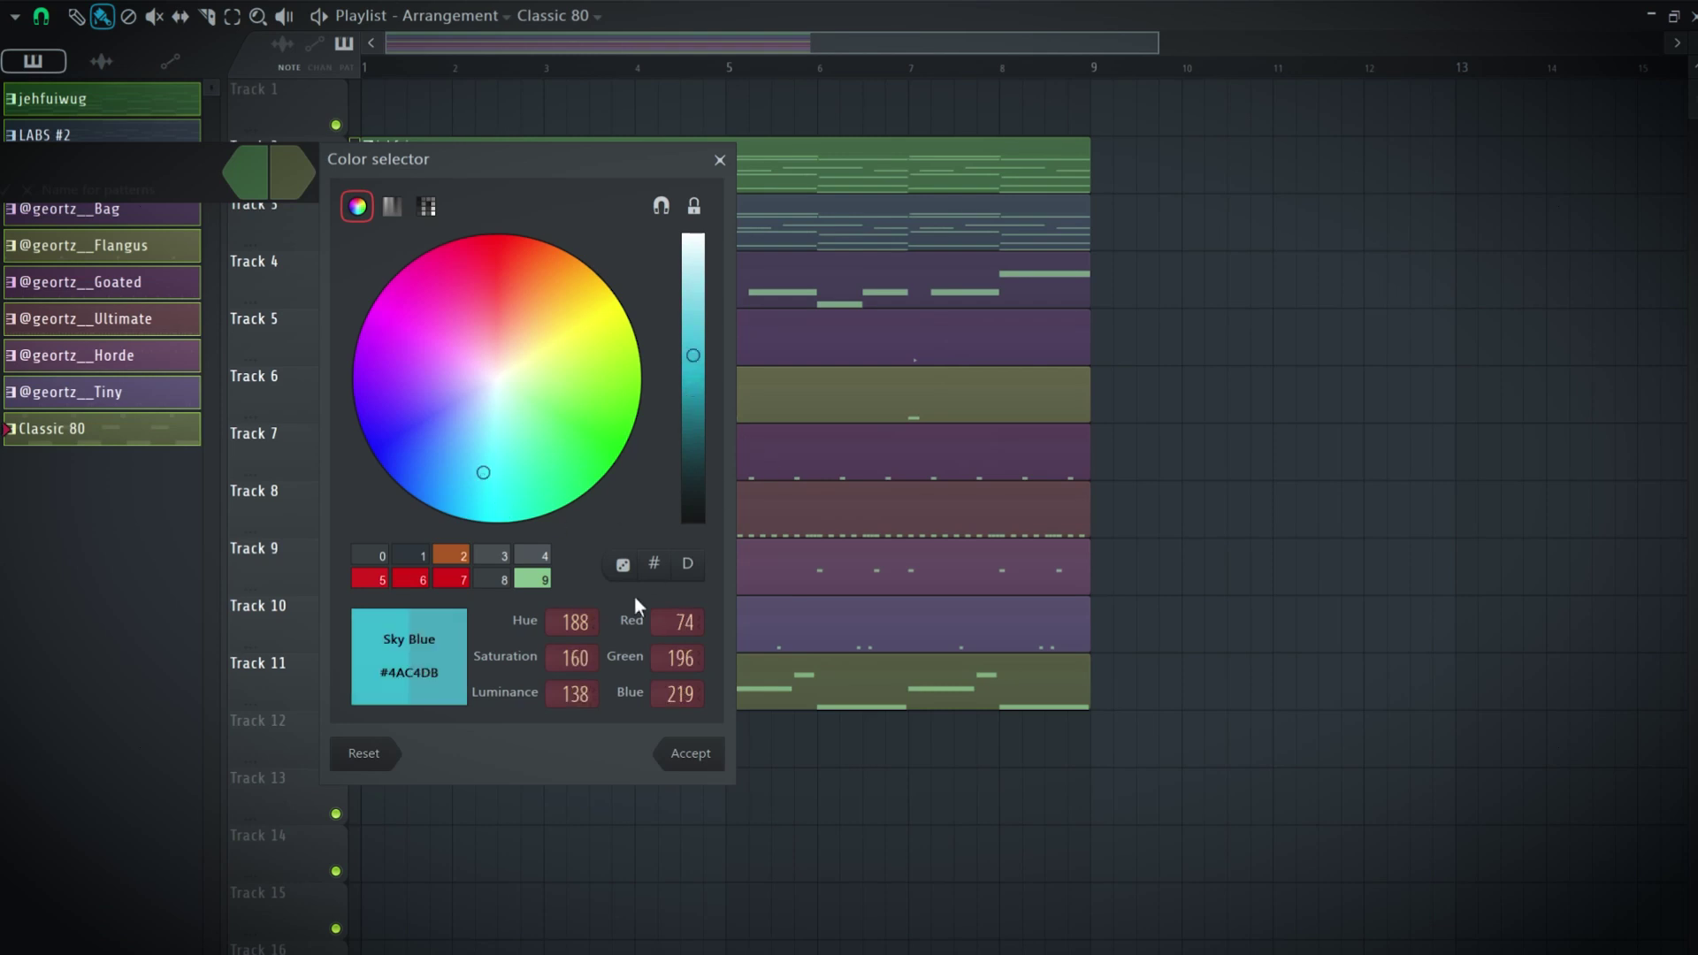
left_click(703, 754)
left_click(303, 196)
left_click_drag(542, 318, 559, 287)
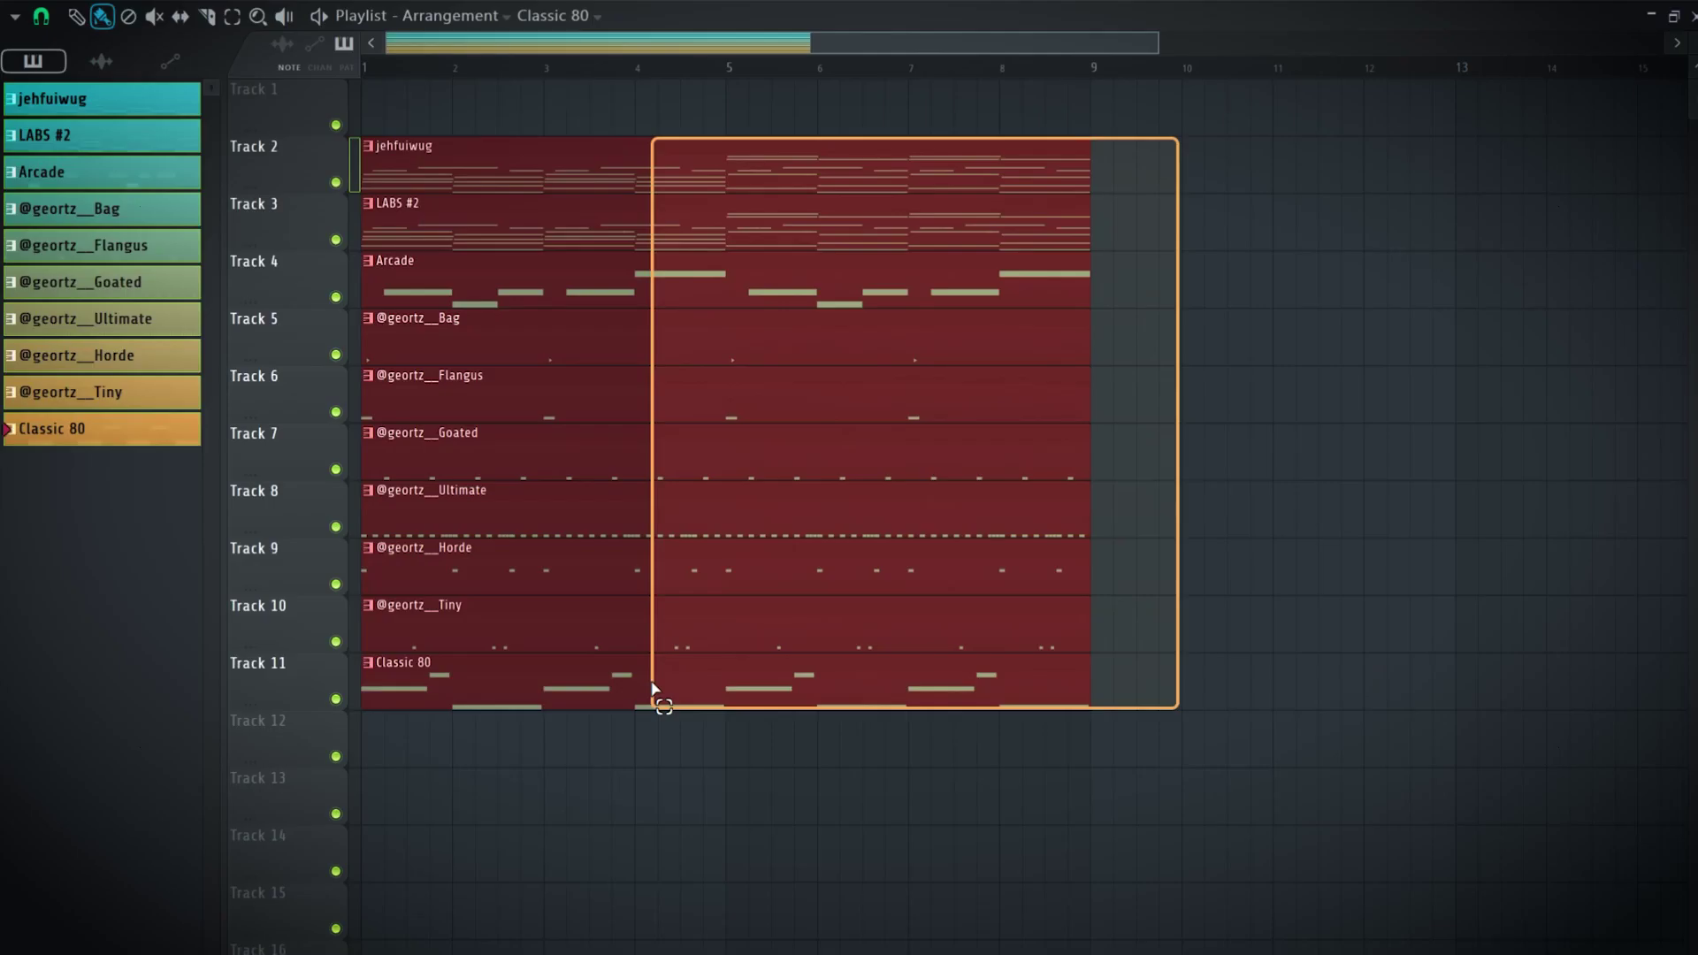
left_click(957, 889)
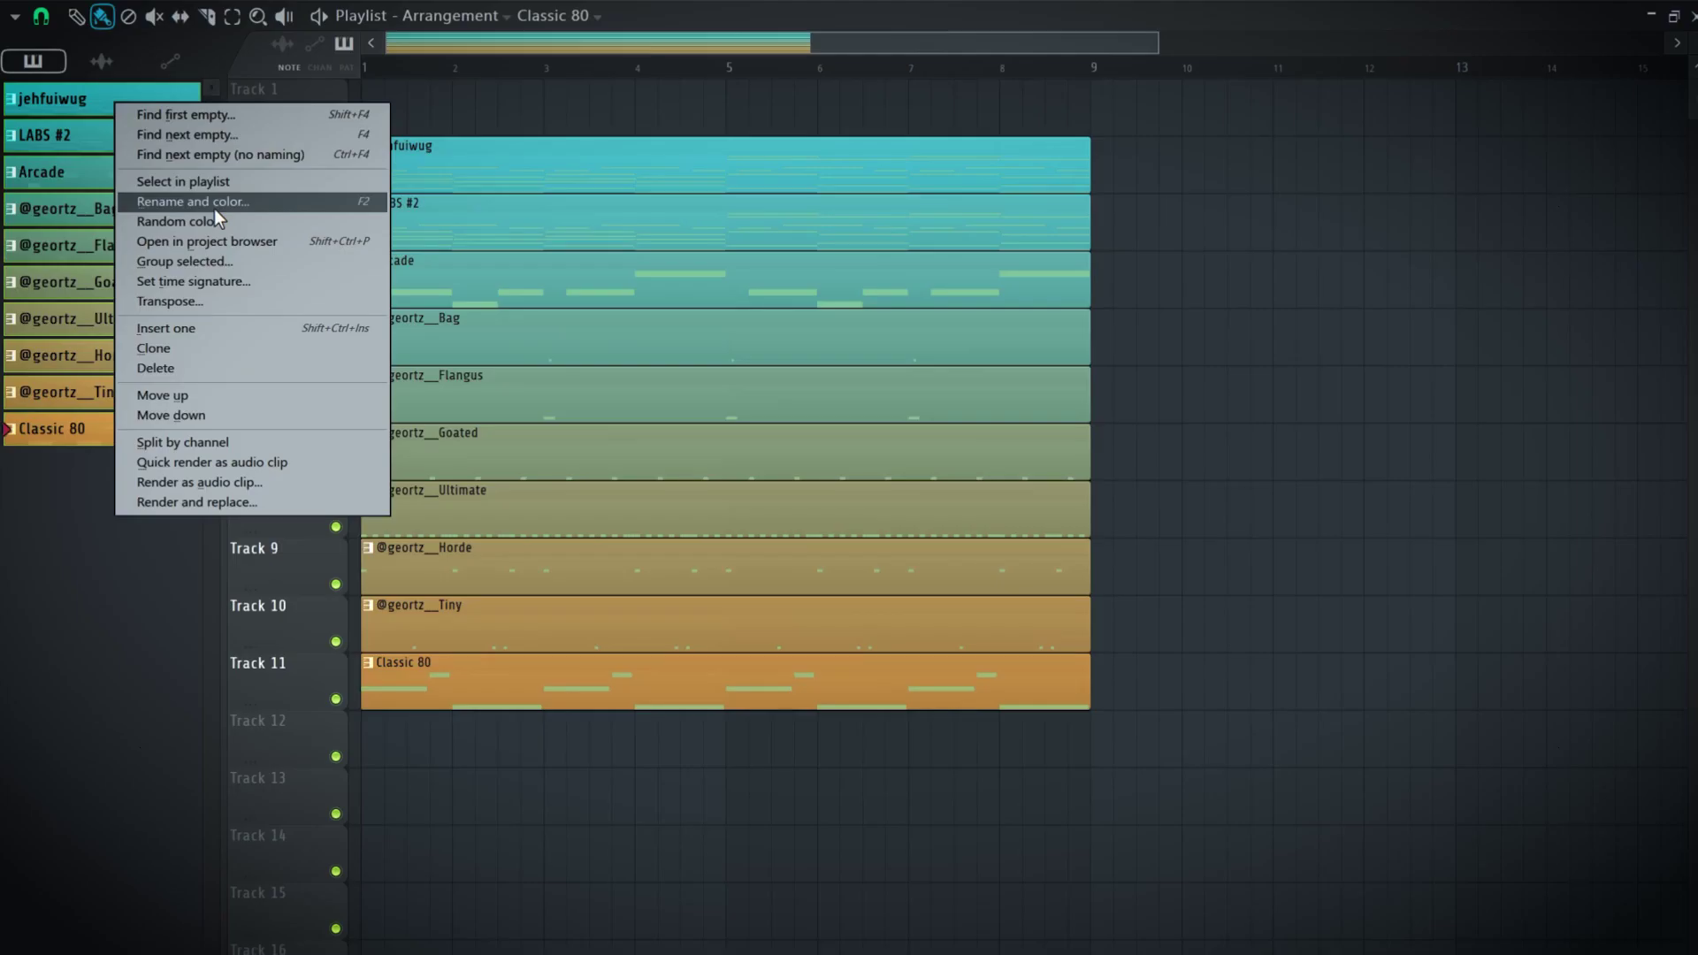
Step: Recolor all patterns with Medium Orchid, about #C929B4, as both the start and end color of the gradient
left_click(221, 204)
left_click(269, 215)
left_click(422, 350)
left_click_drag(422, 351, 422, 340)
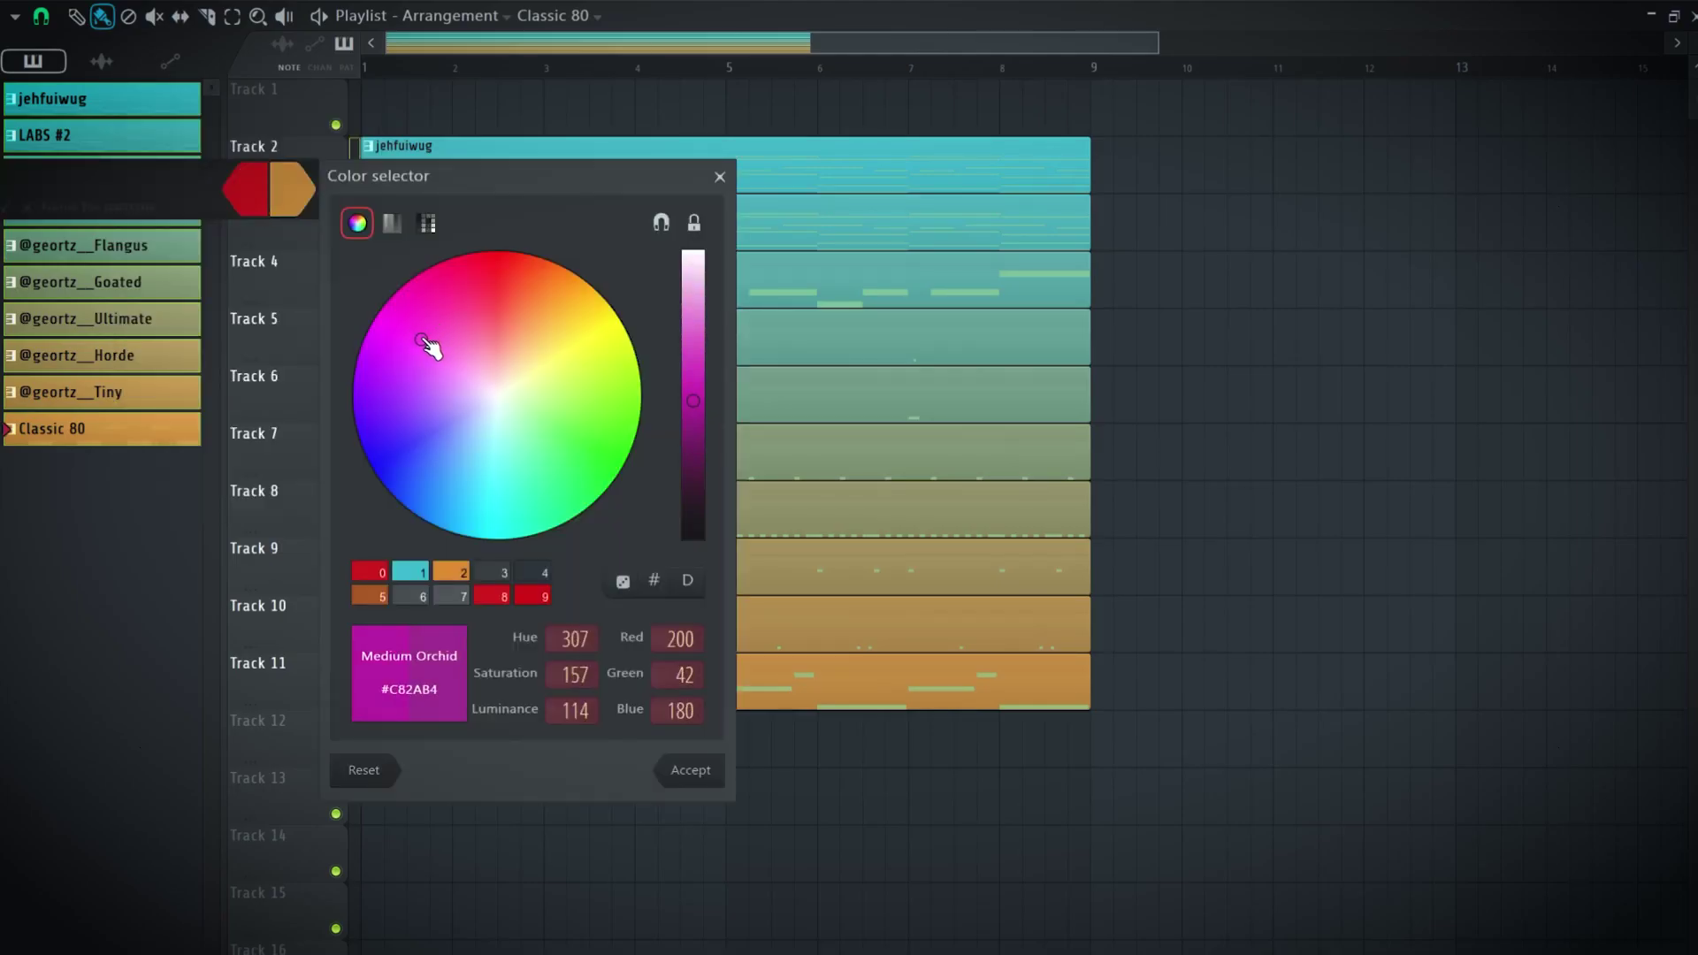
left_click(679, 764)
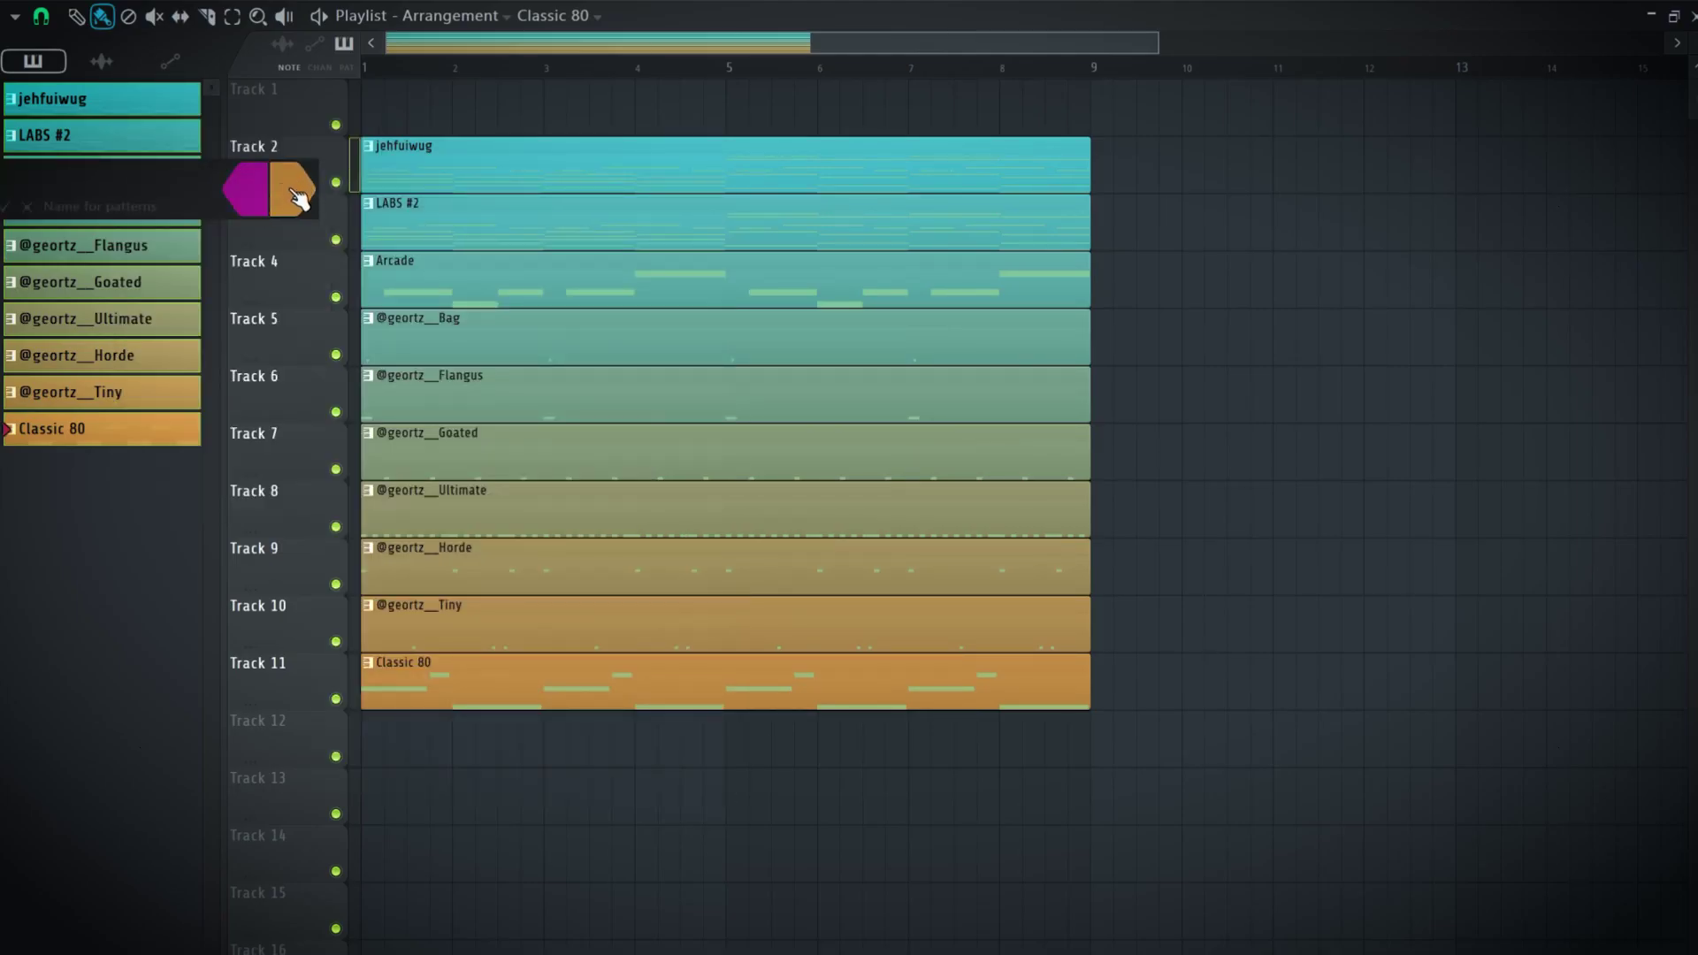
left_click(299, 190)
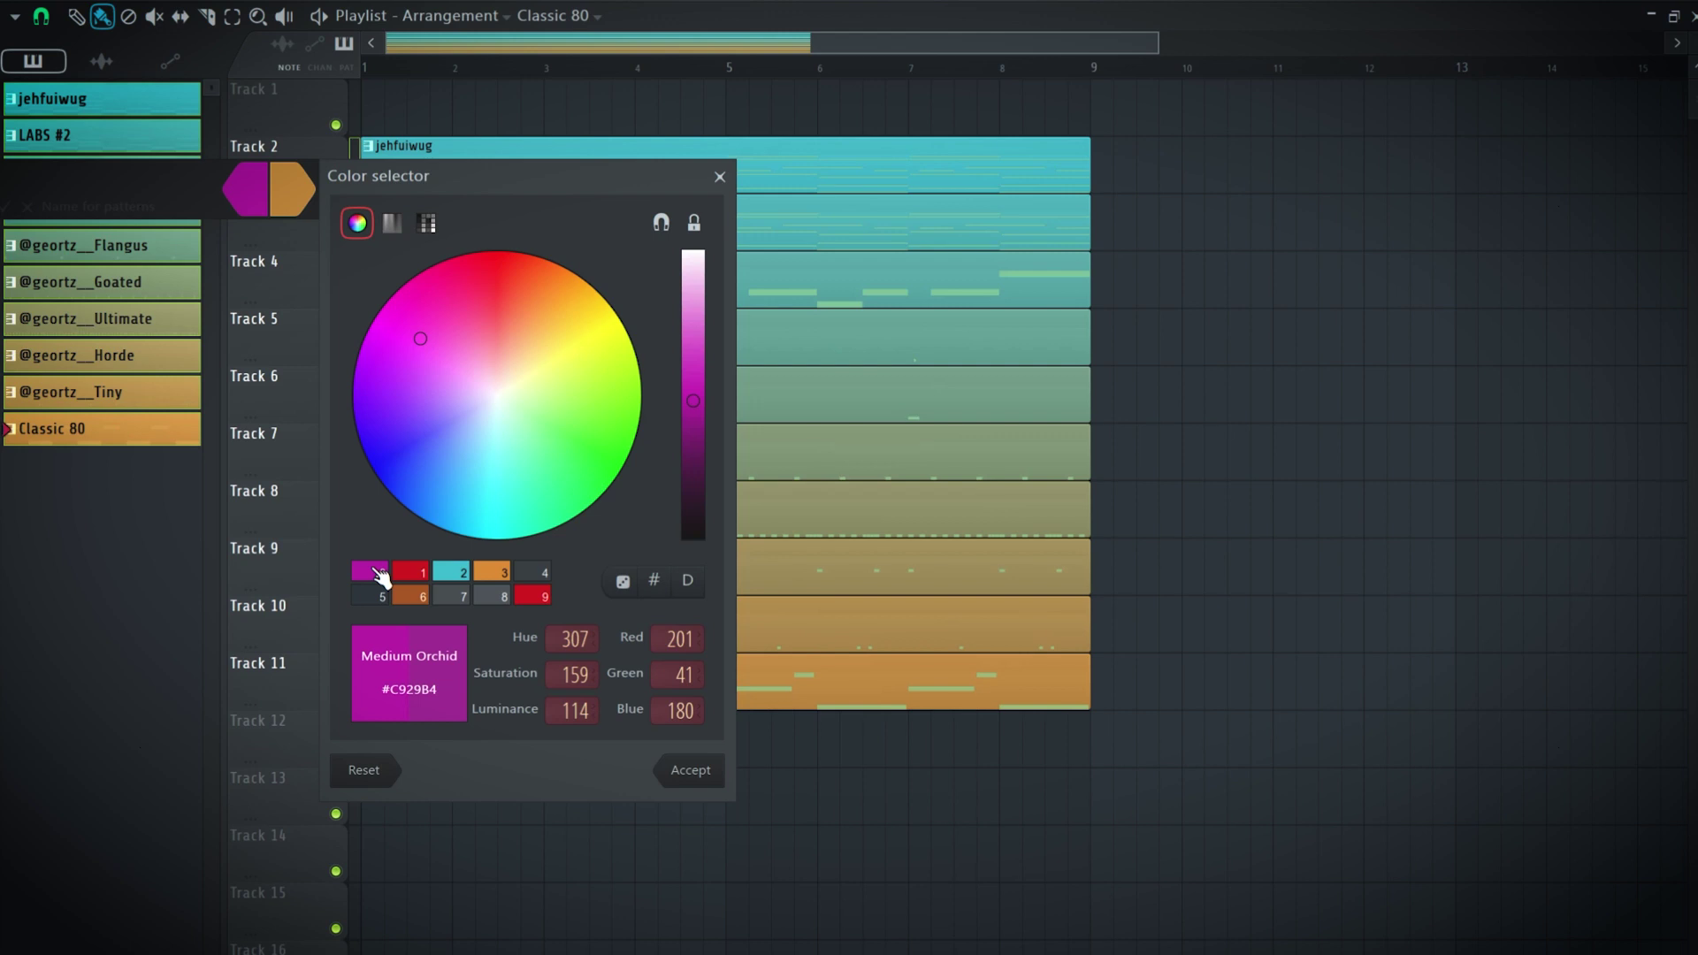
left_click(380, 573)
left_click(691, 770)
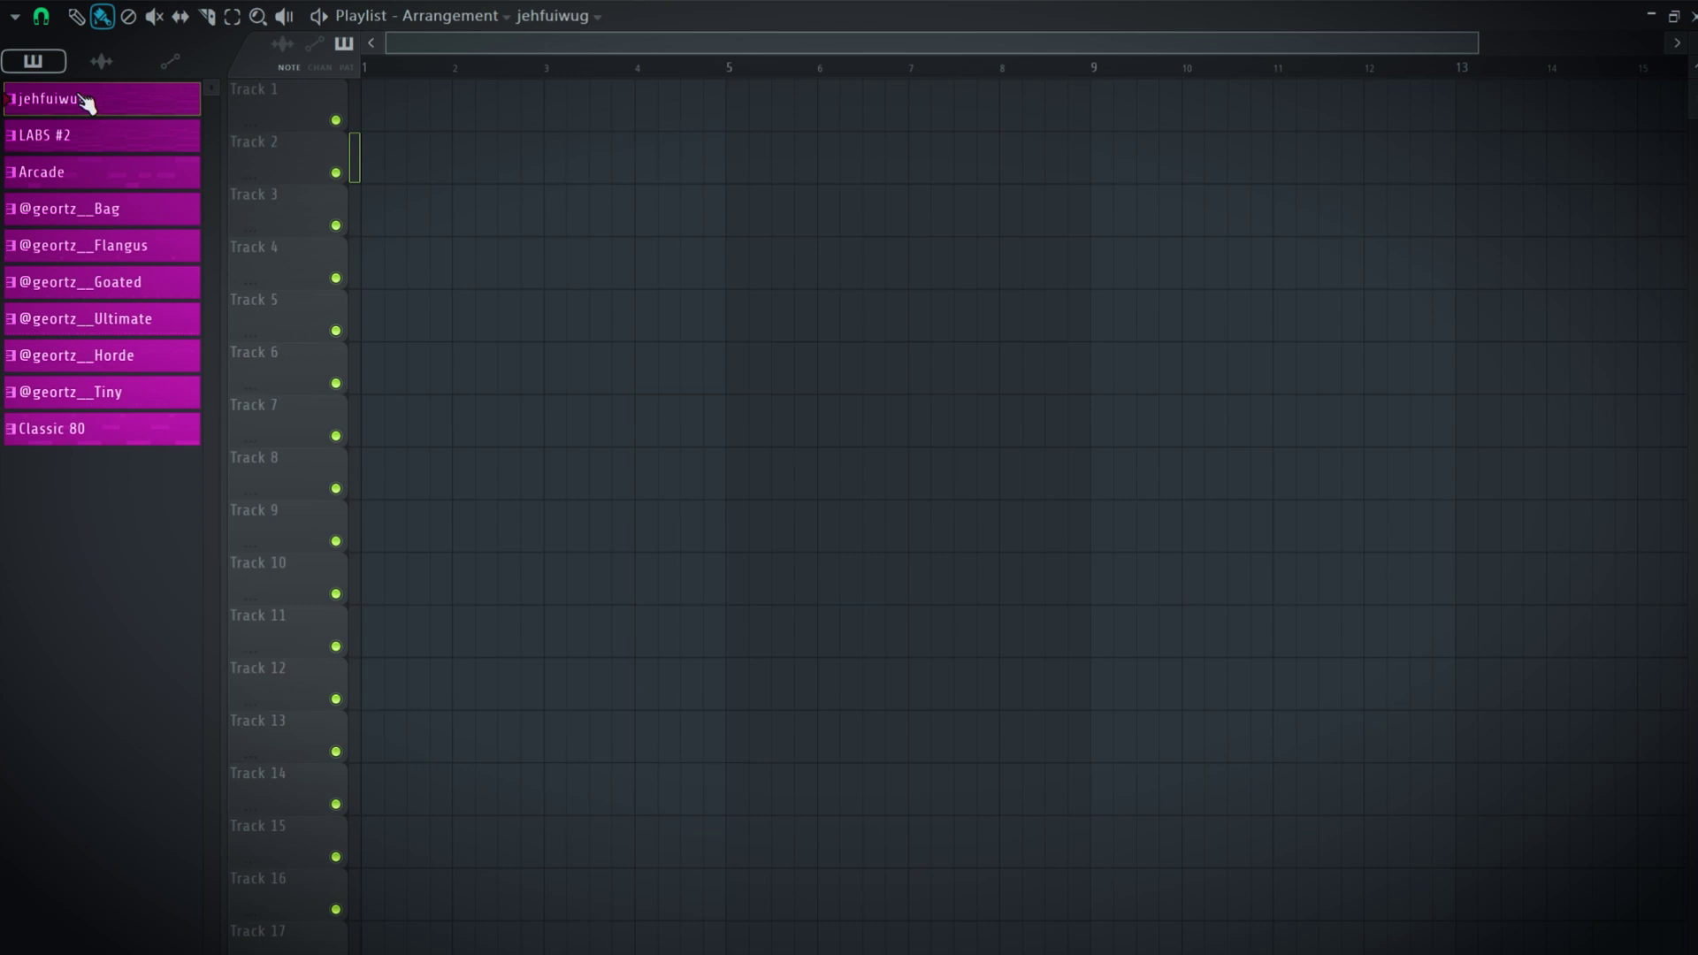
Step: Place all patterns onto the track headers from Track 2 so the tracks take the patterns' names and colors
left_click(88, 431)
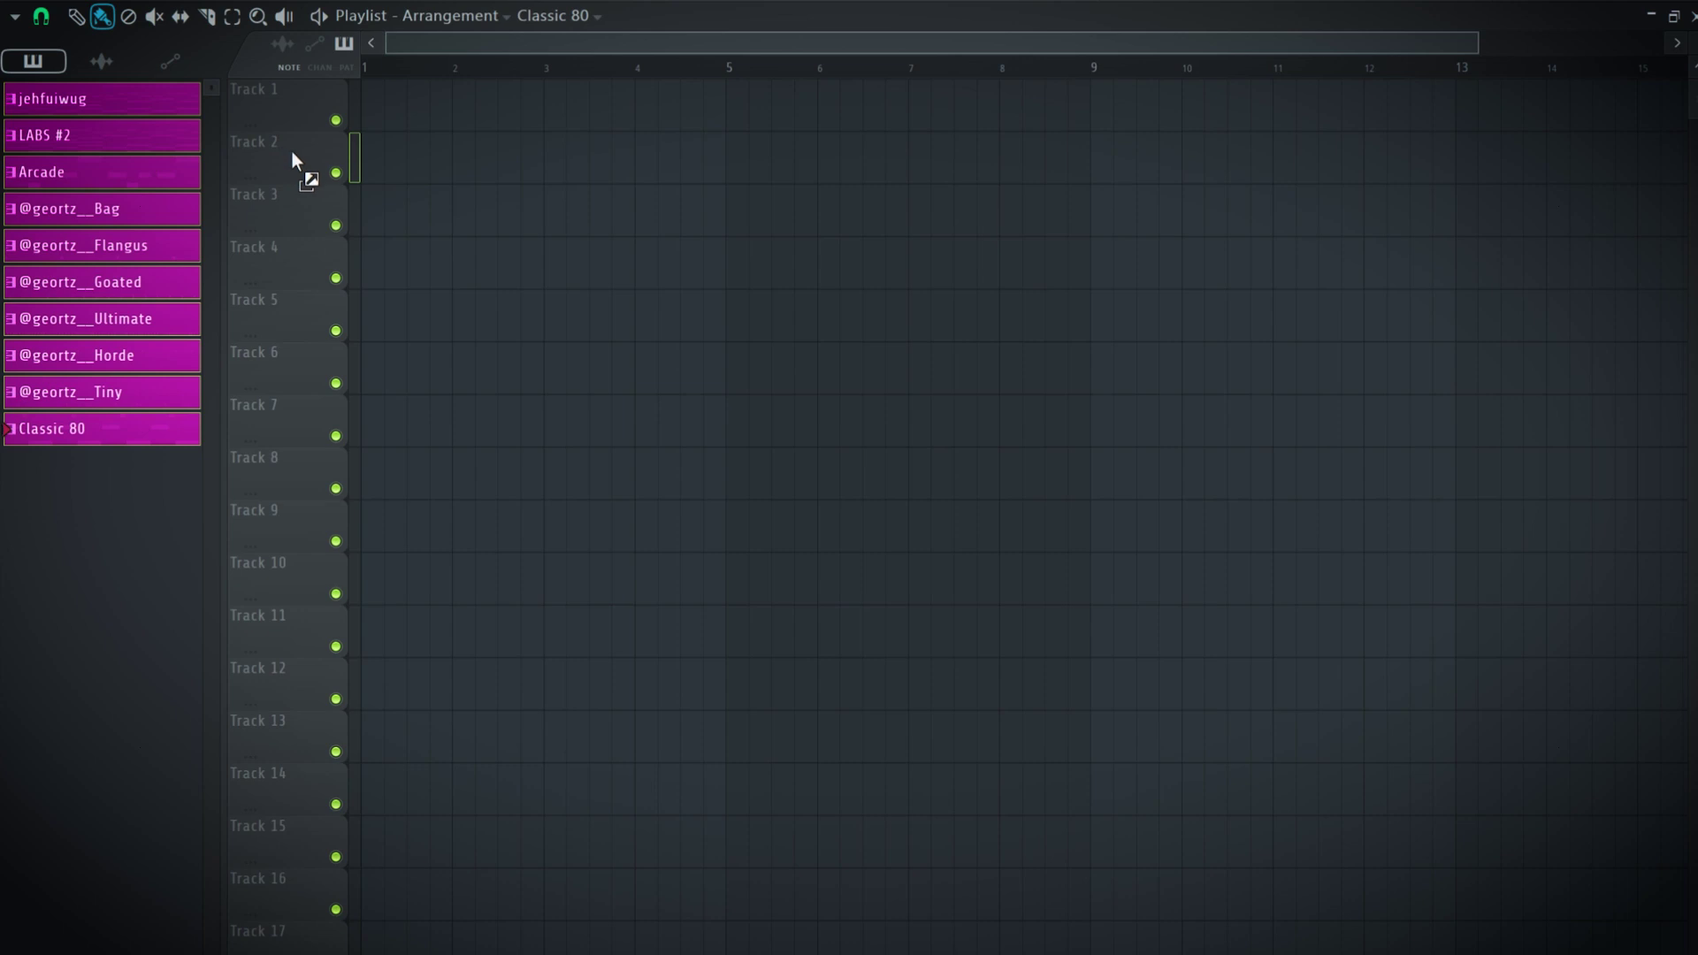
left_click_drag(294, 156, 295, 157)
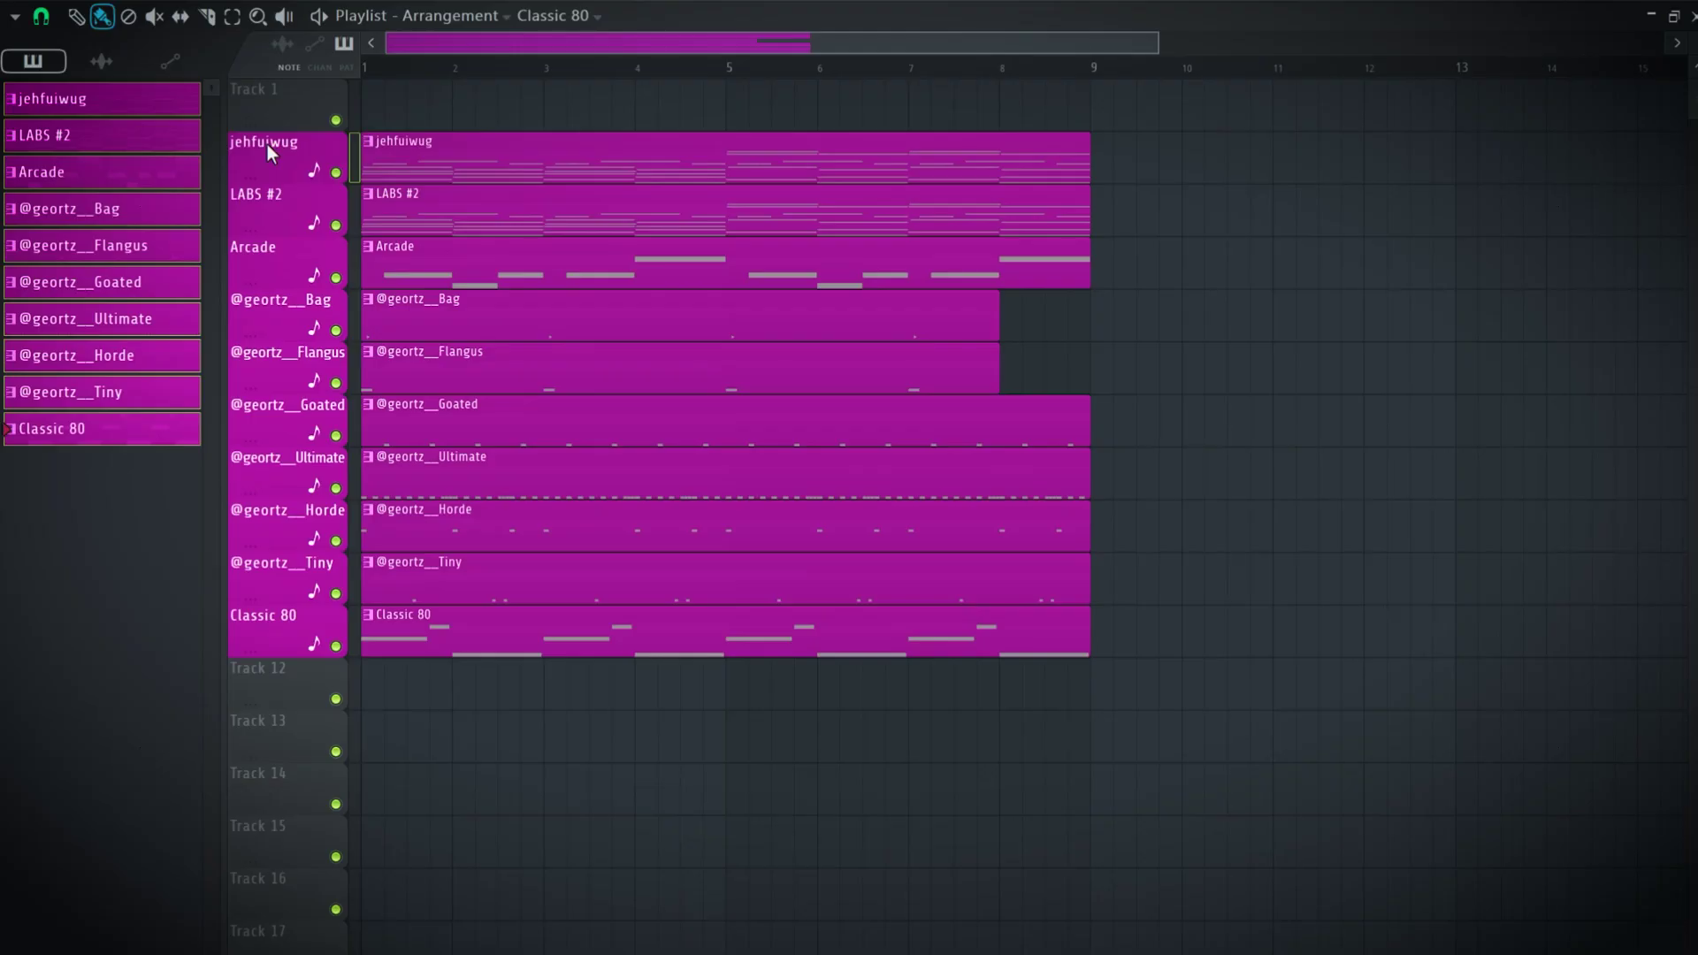
Step: Change the color of the jehfuiwug playlist track to bright green
right_click(267, 145)
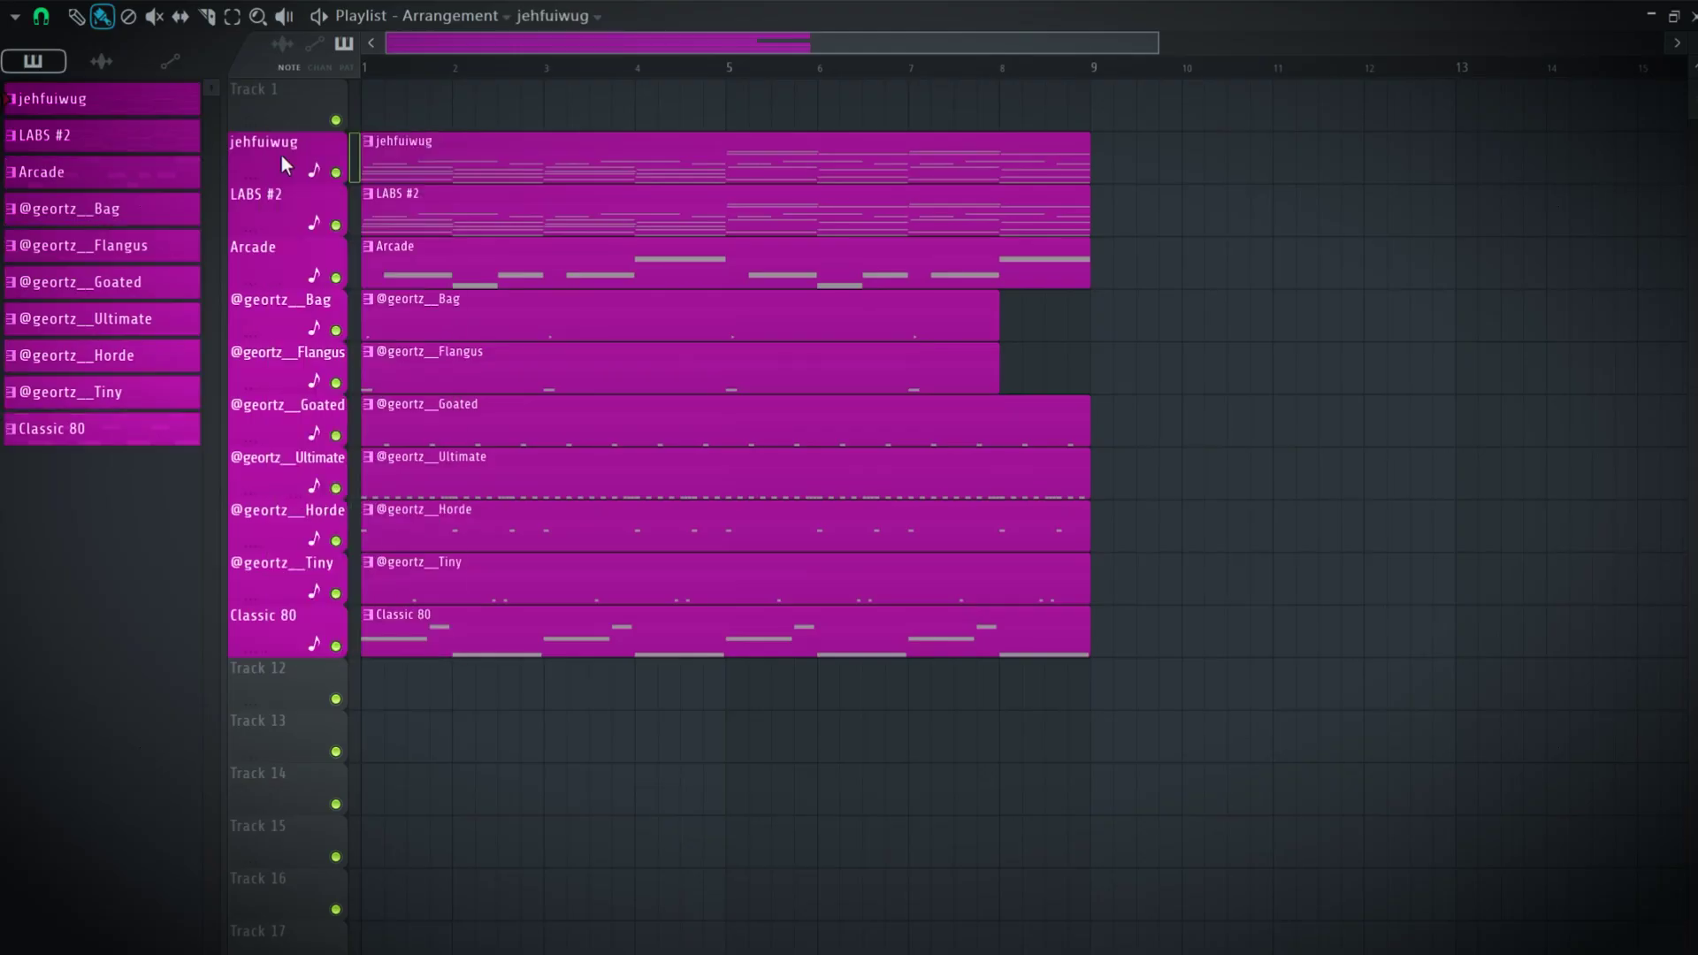
right_click(282, 156)
left_click(345, 162)
left_click_drag(467, 295, 599, 349)
left_click(689, 697)
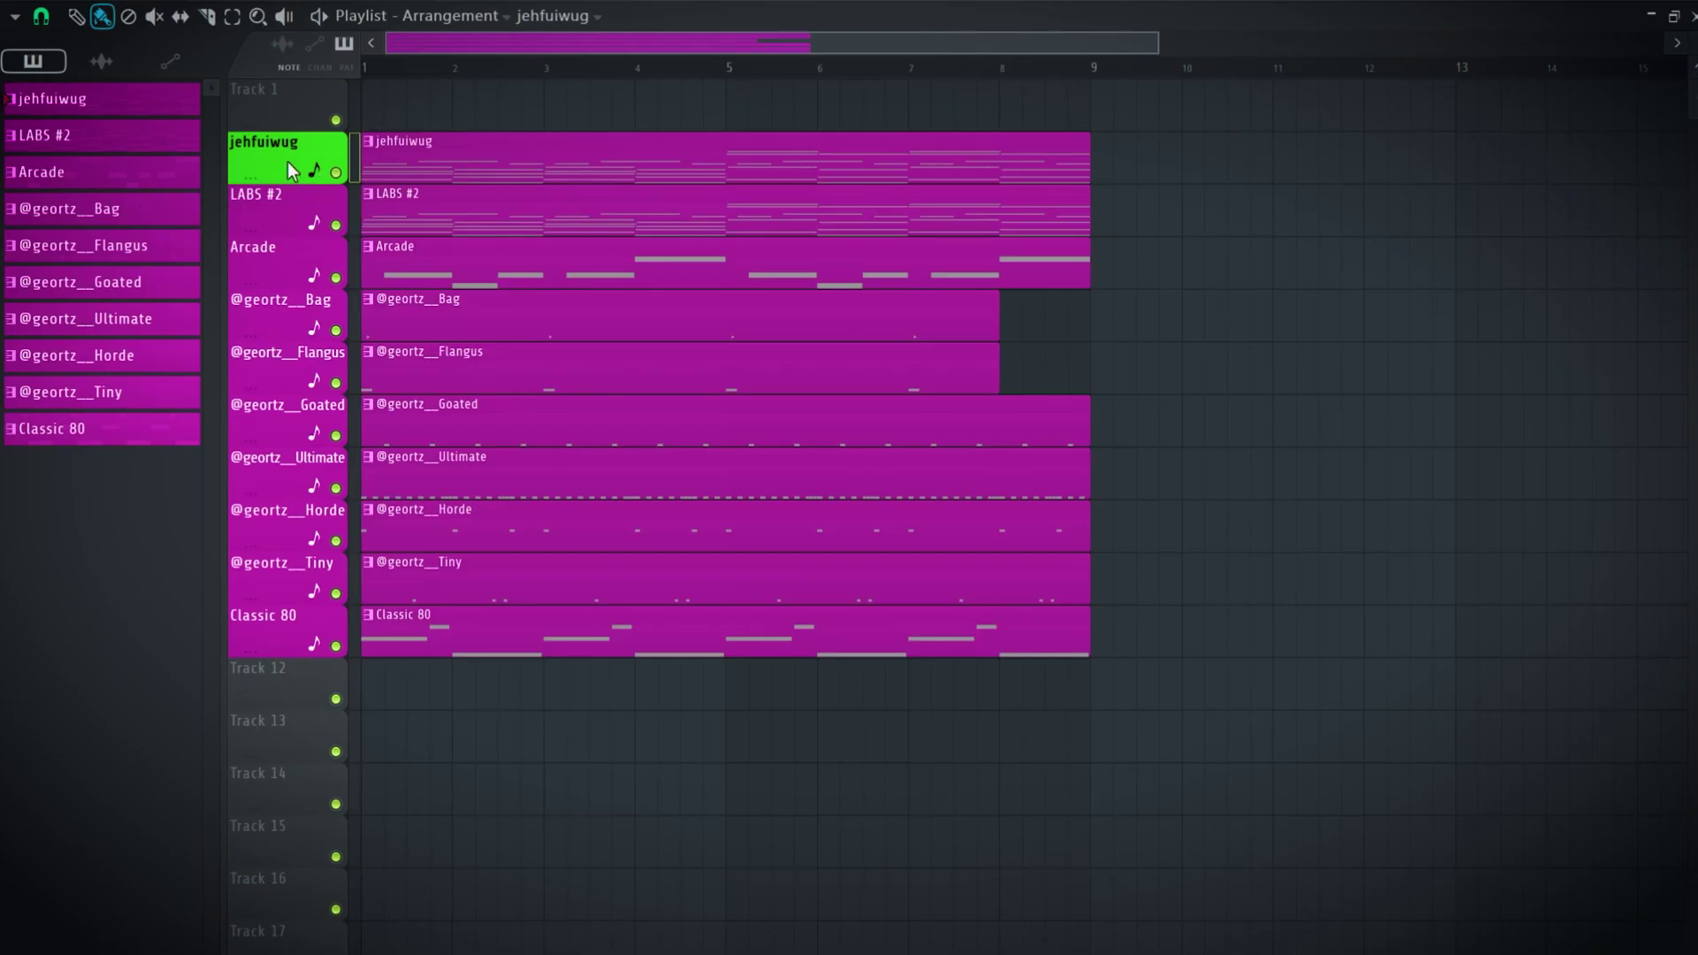
Step: Change the icon of the jehfuiwug playlist track to headphones
right_click(286, 157)
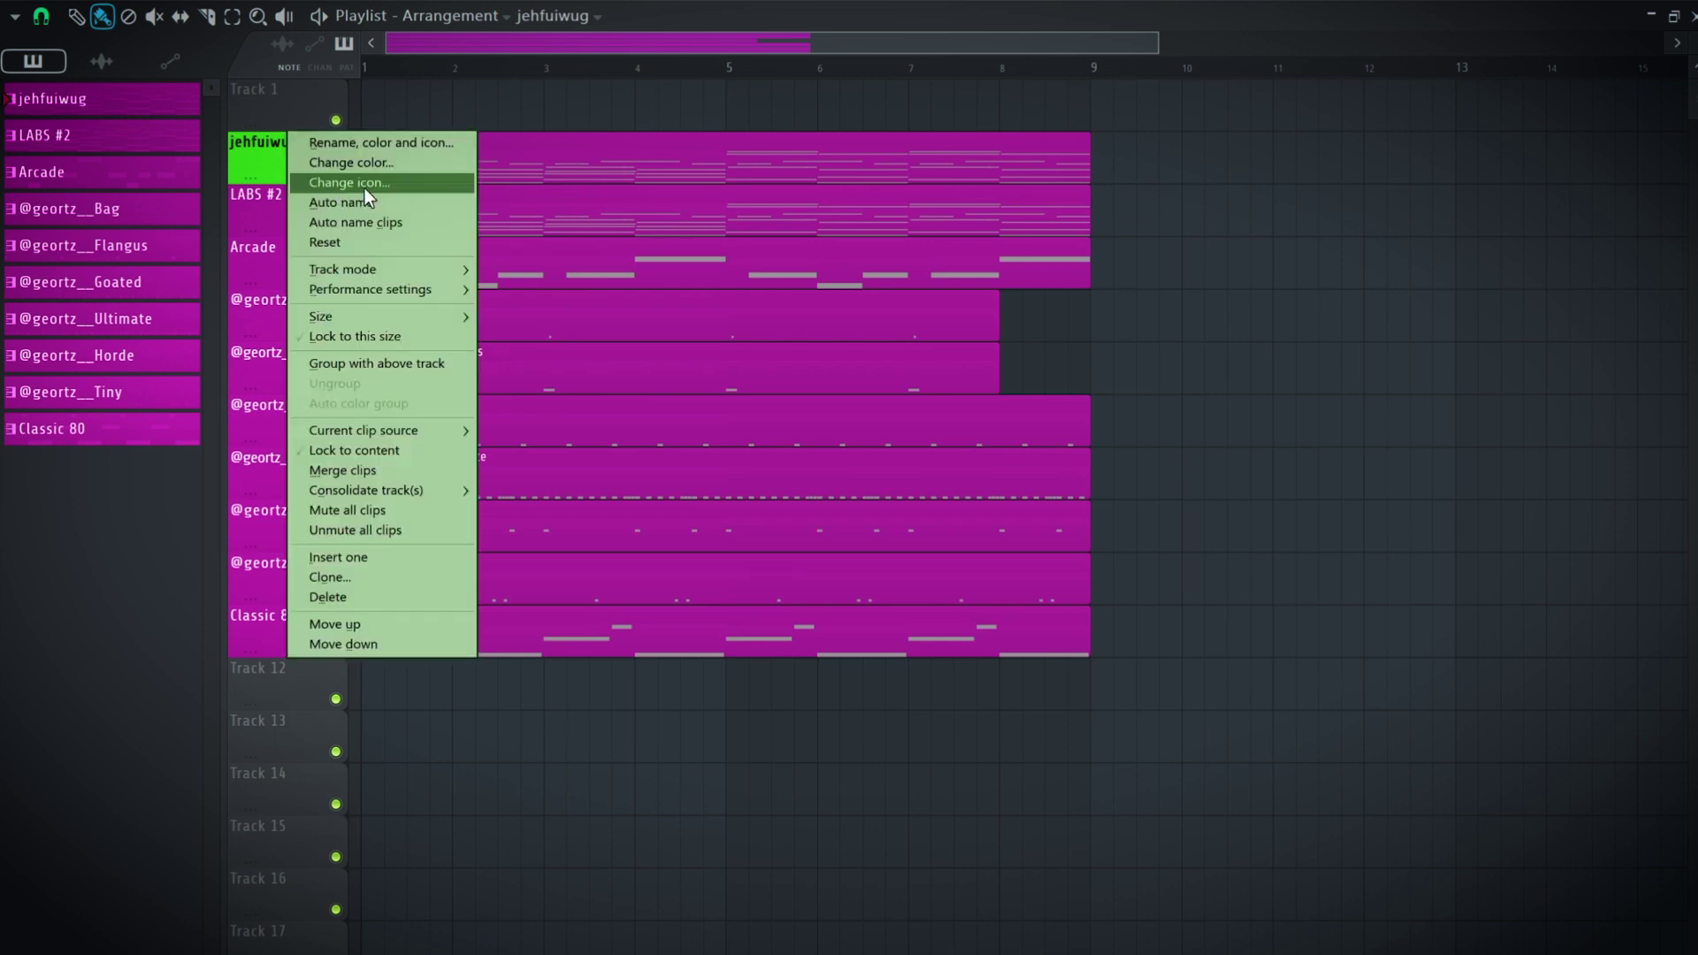
left_click(372, 186)
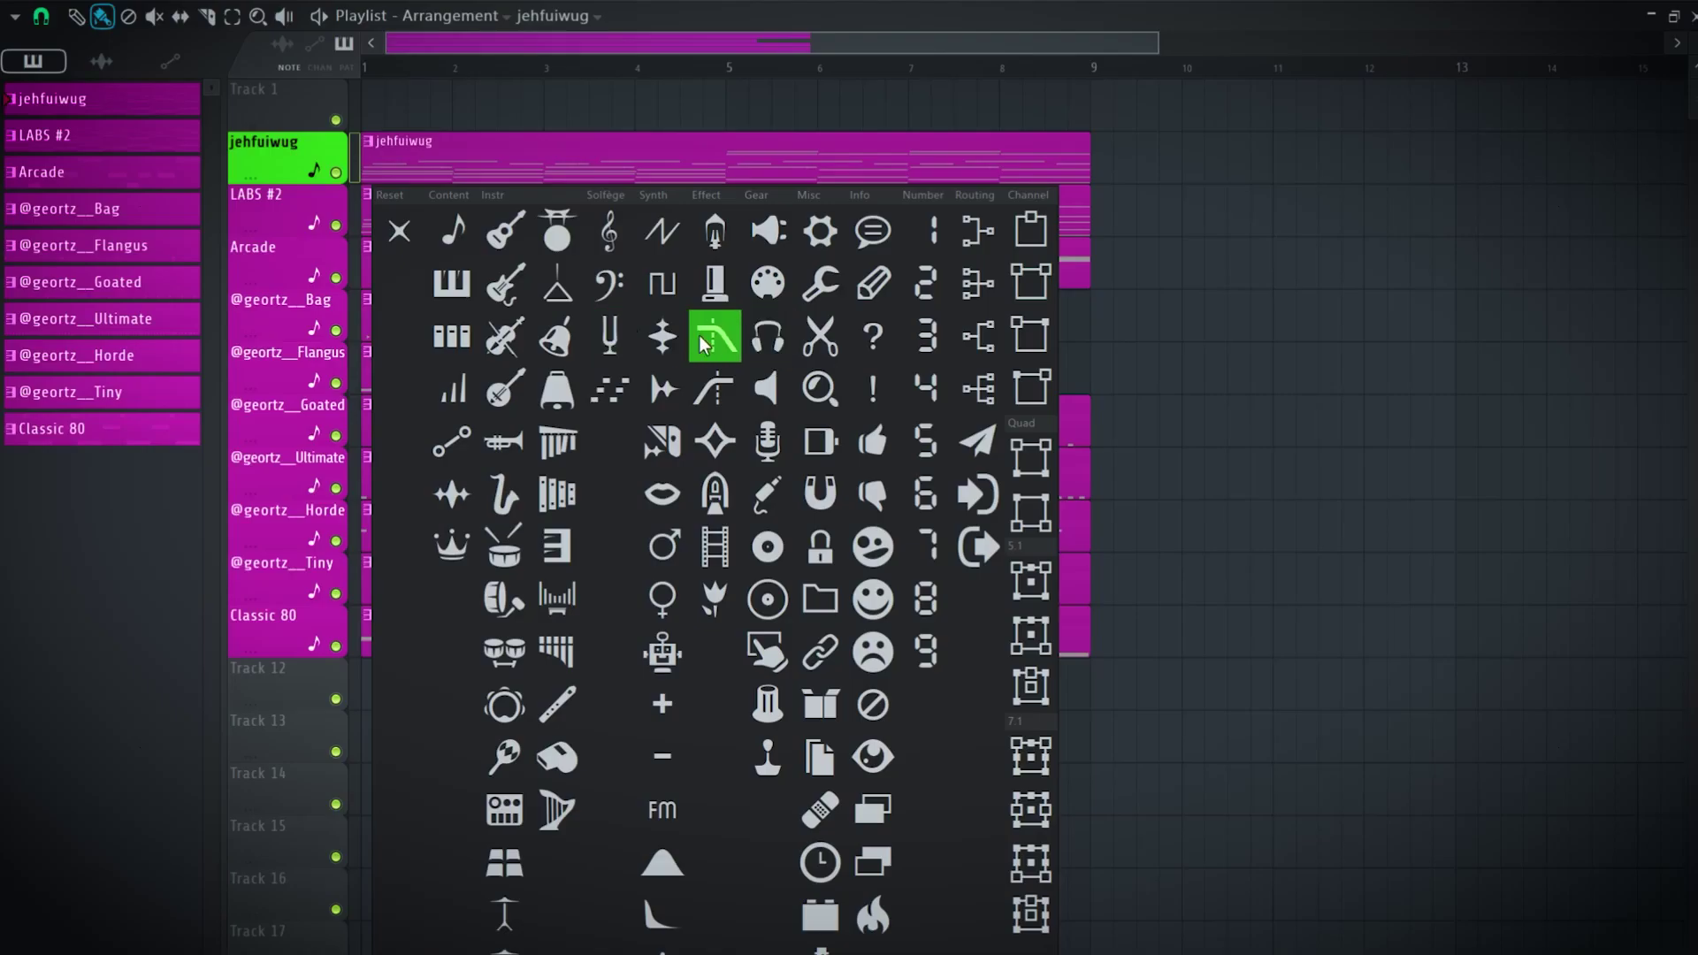
left_click(713, 334)
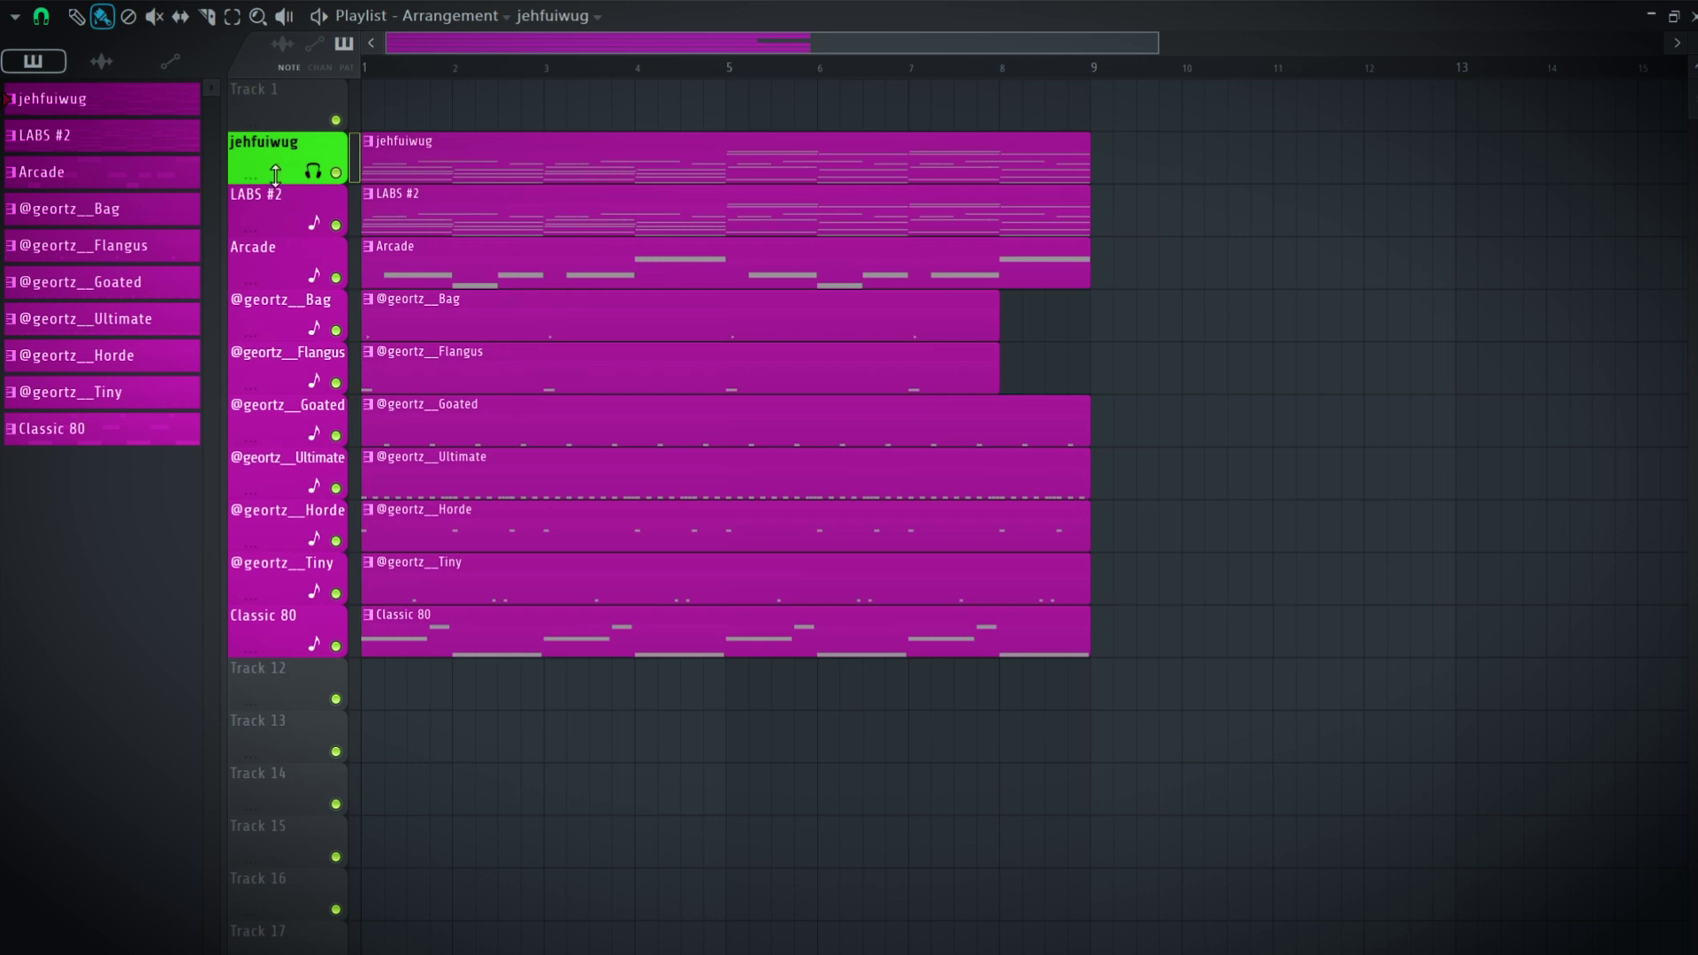
Step: Make the jehfuiwug track taller and move it below the Arcade track
left_click_drag(284, 177, 284, 274)
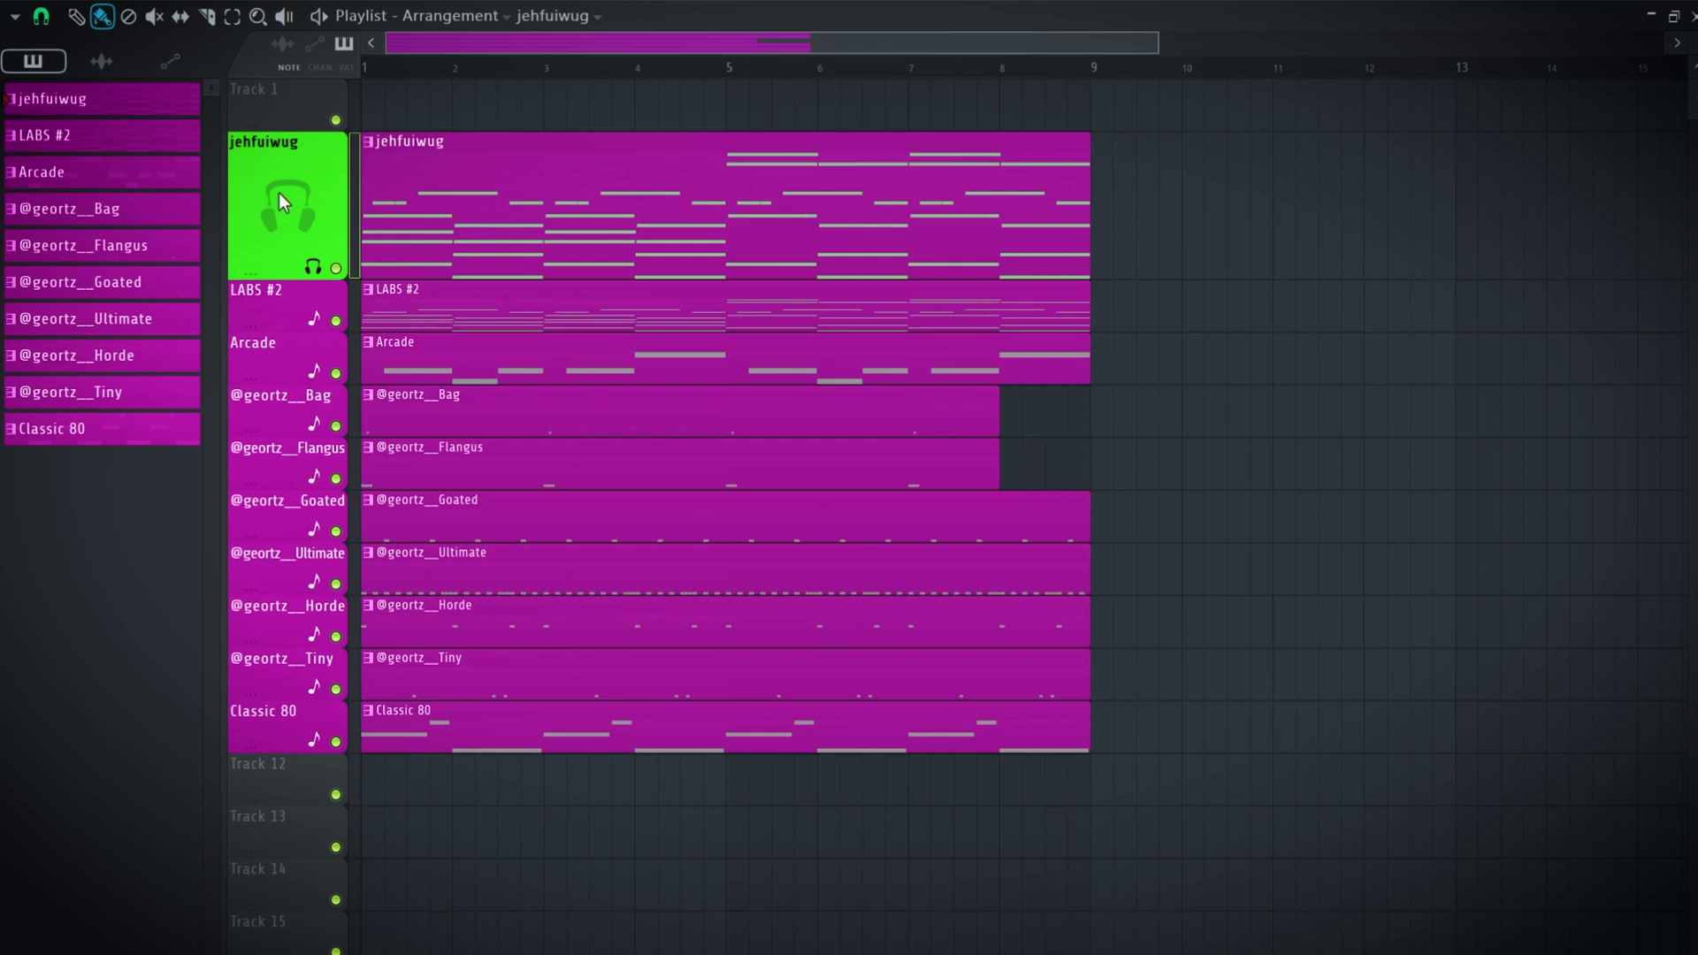
left_click_drag(279, 192, 279, 310)
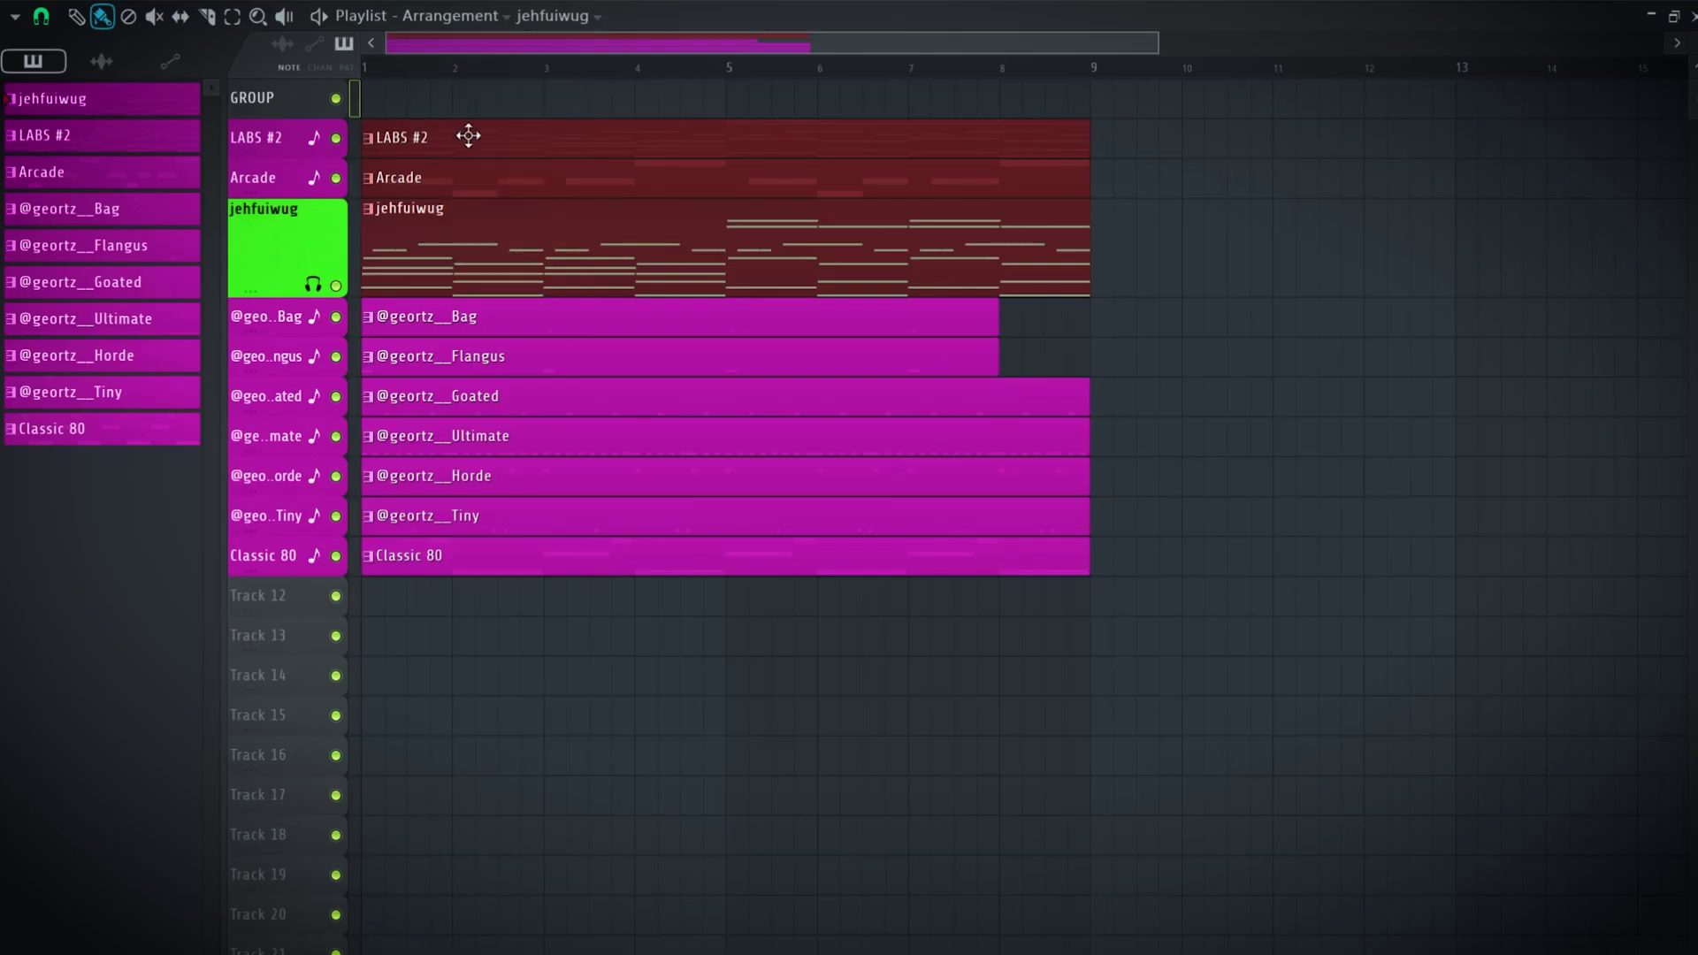
Step: Deselect the clips and group the LABS #2, Arcade and jehfuiwug tracks under the GROUP track
left_click(469, 100)
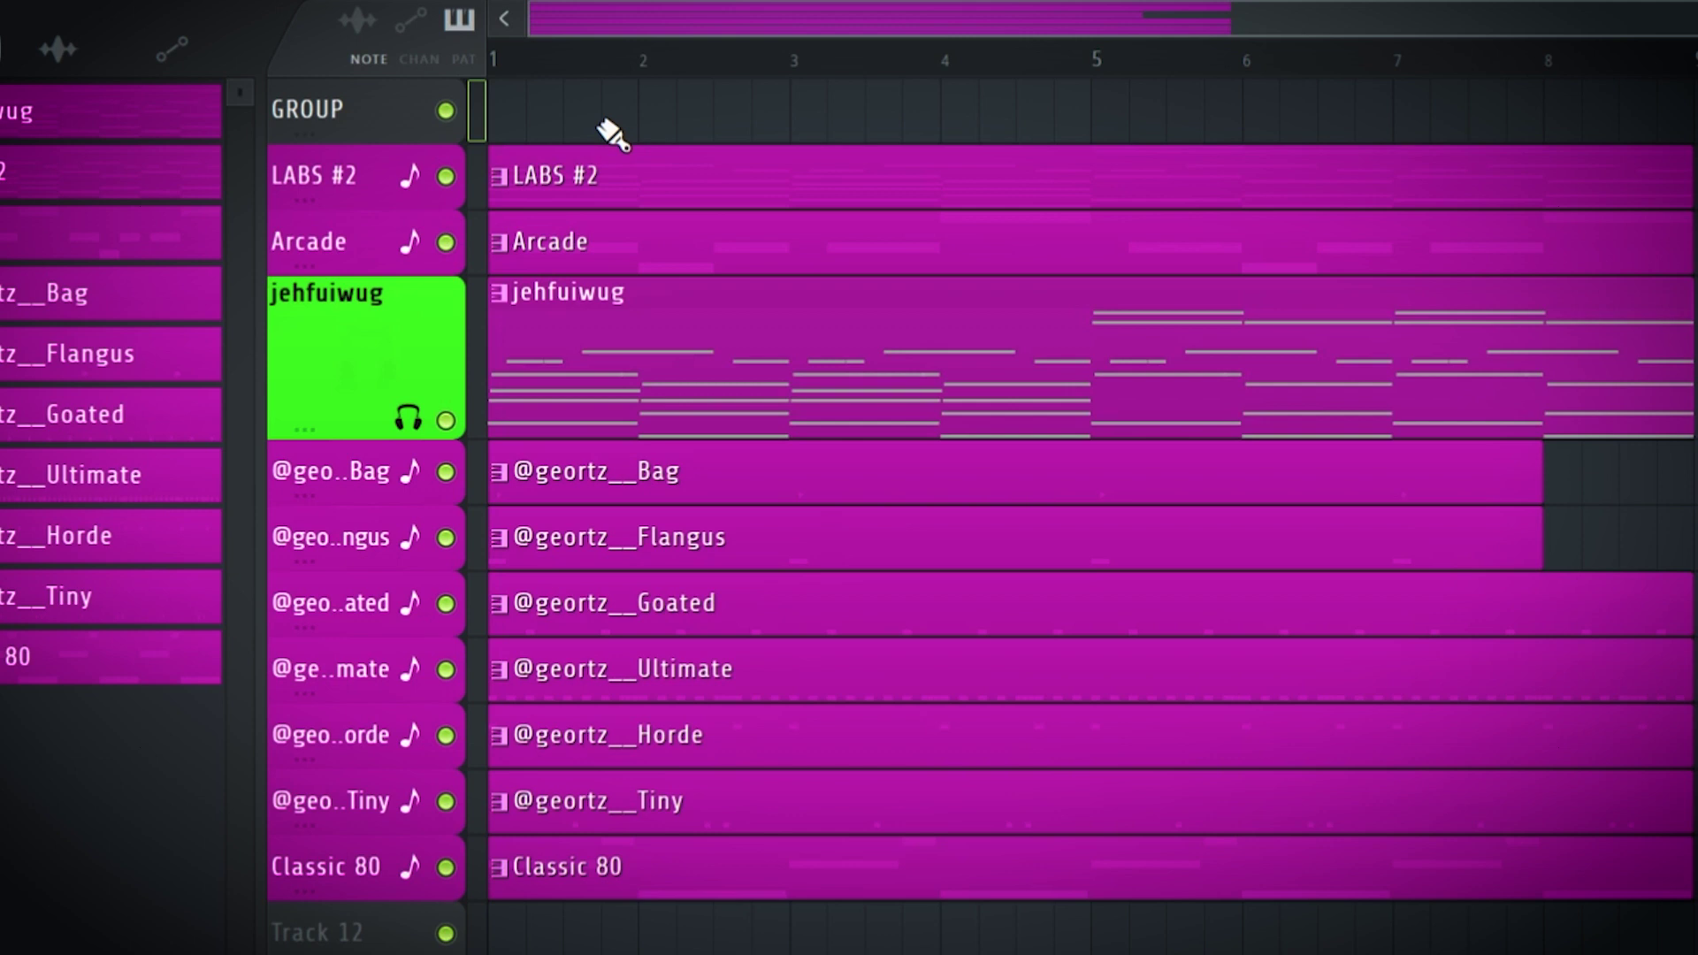
right_click(382, 173)
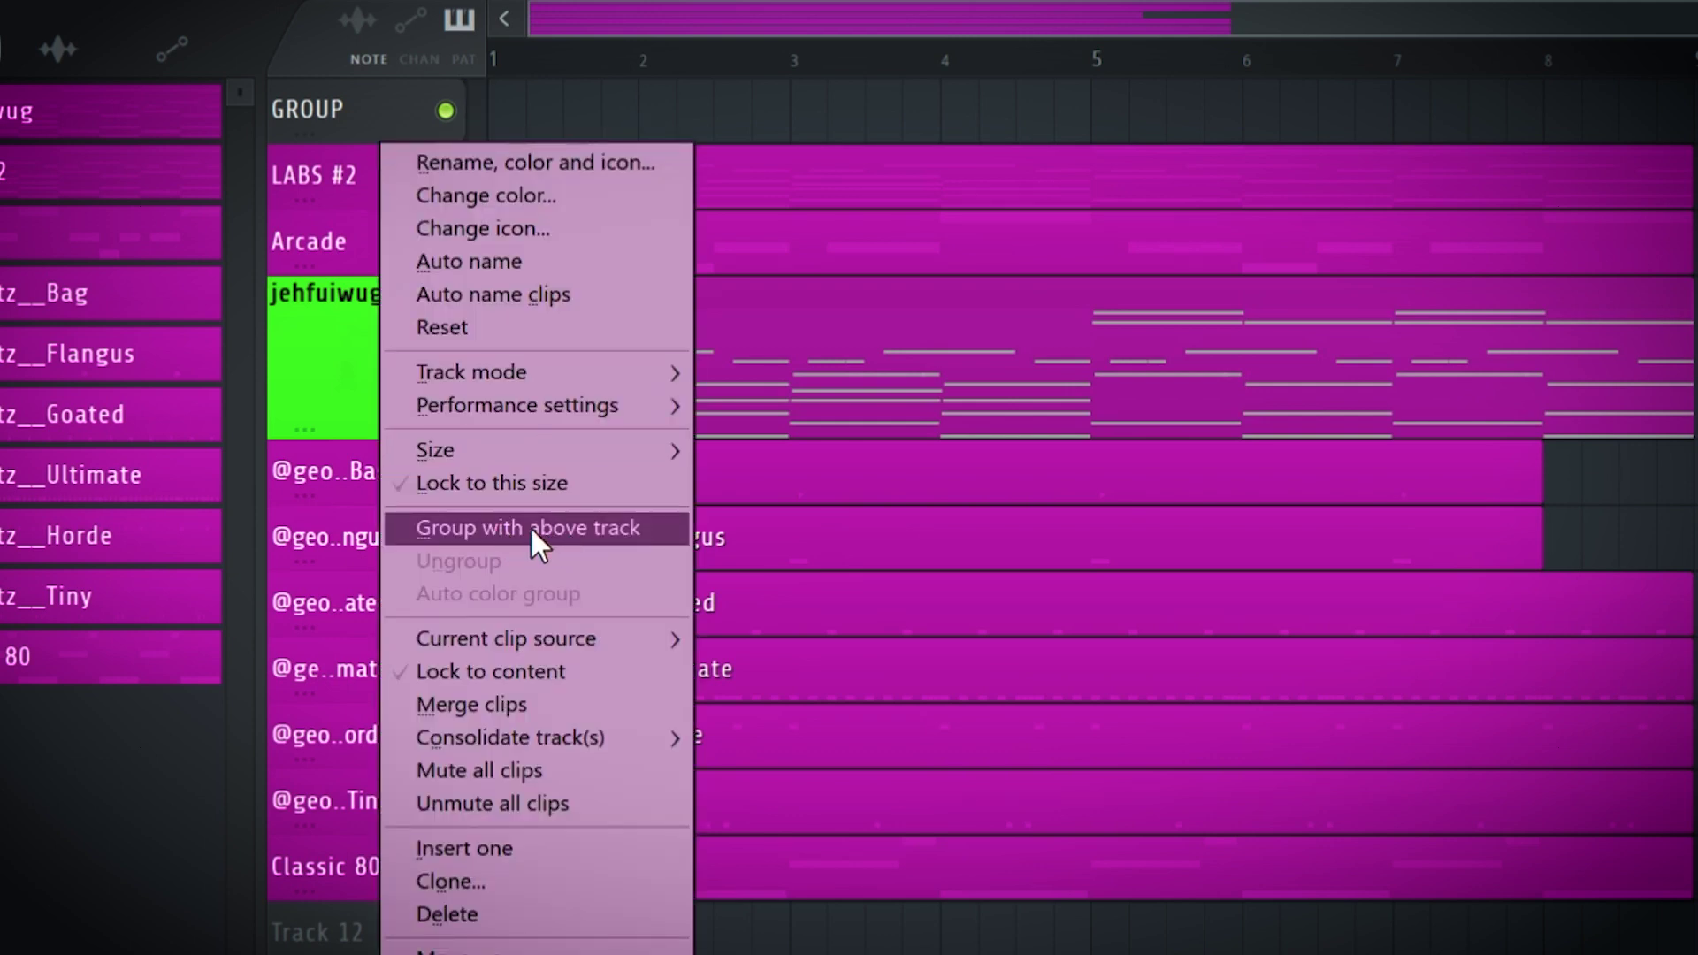
left_click(553, 531)
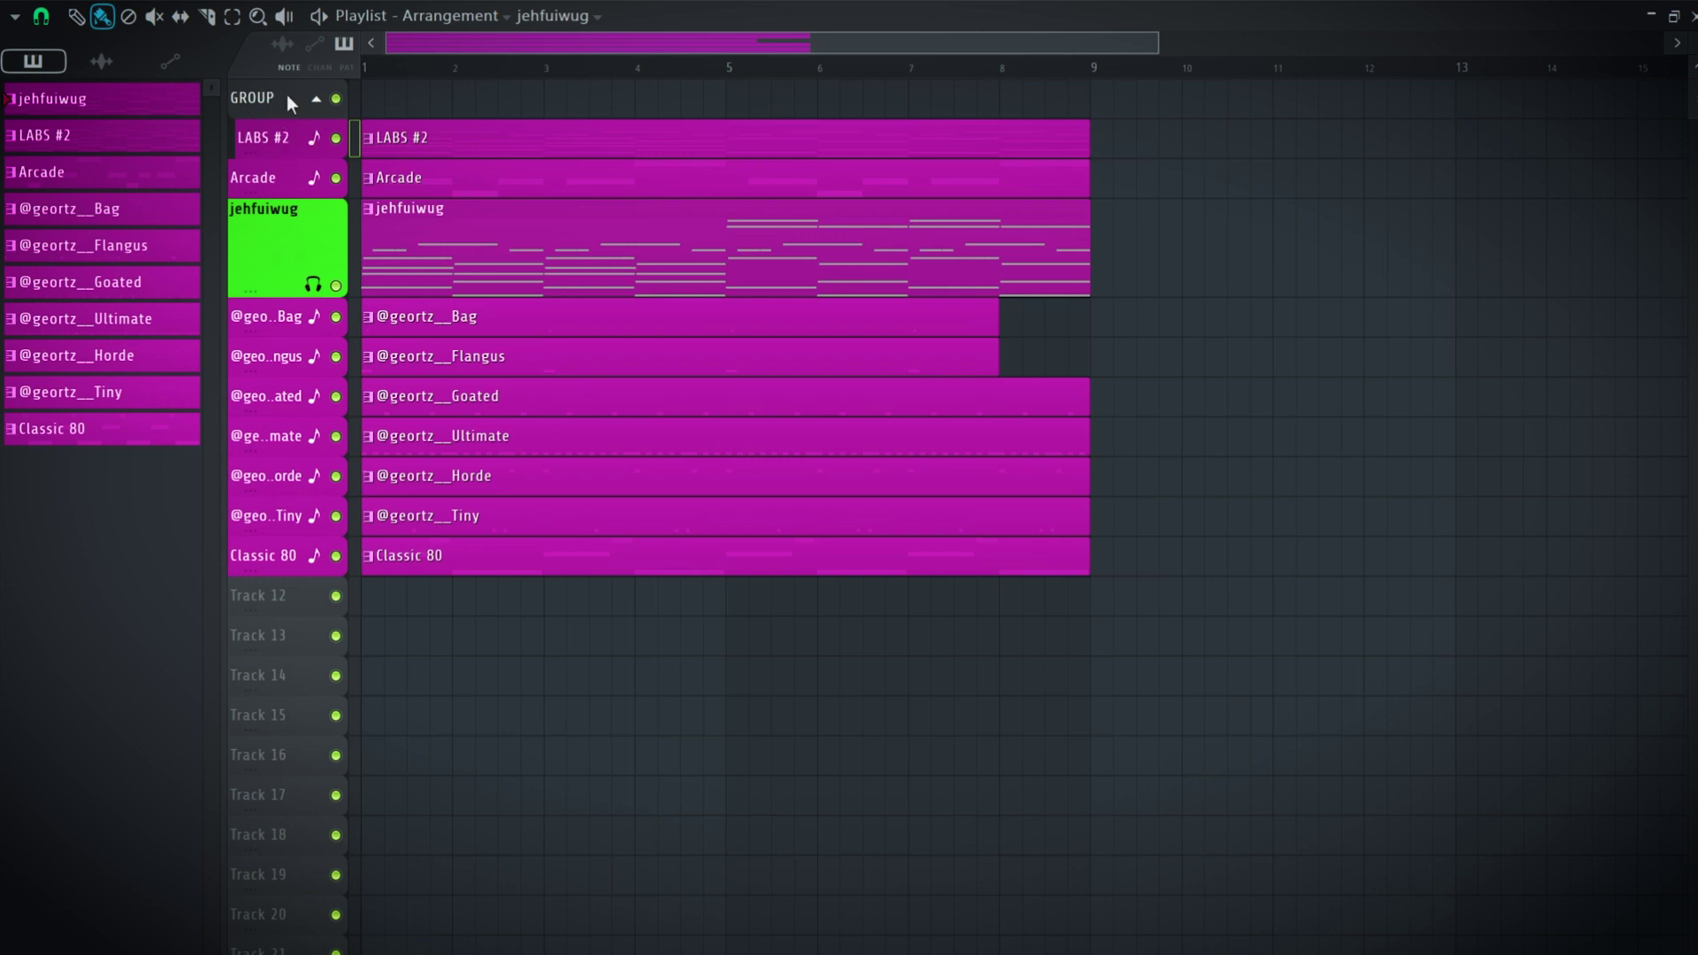
right_click(294, 161)
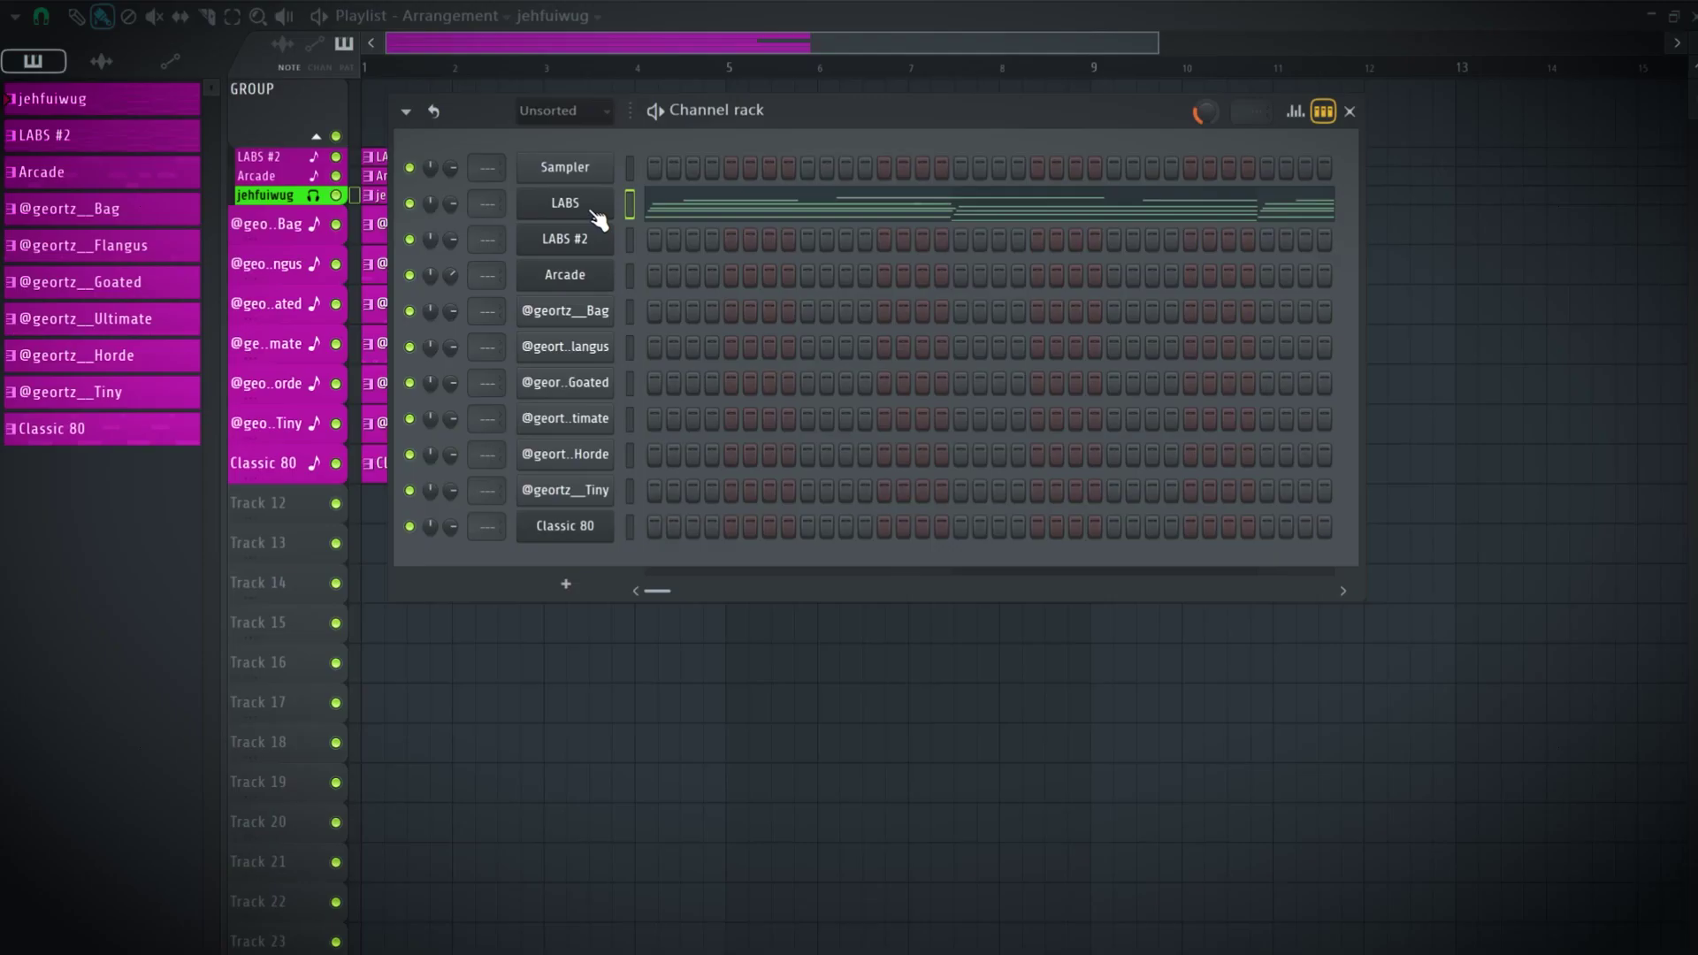
Step: Open the name, color and icon settings of the LABS channel in the Channel rack
right_click(591, 208)
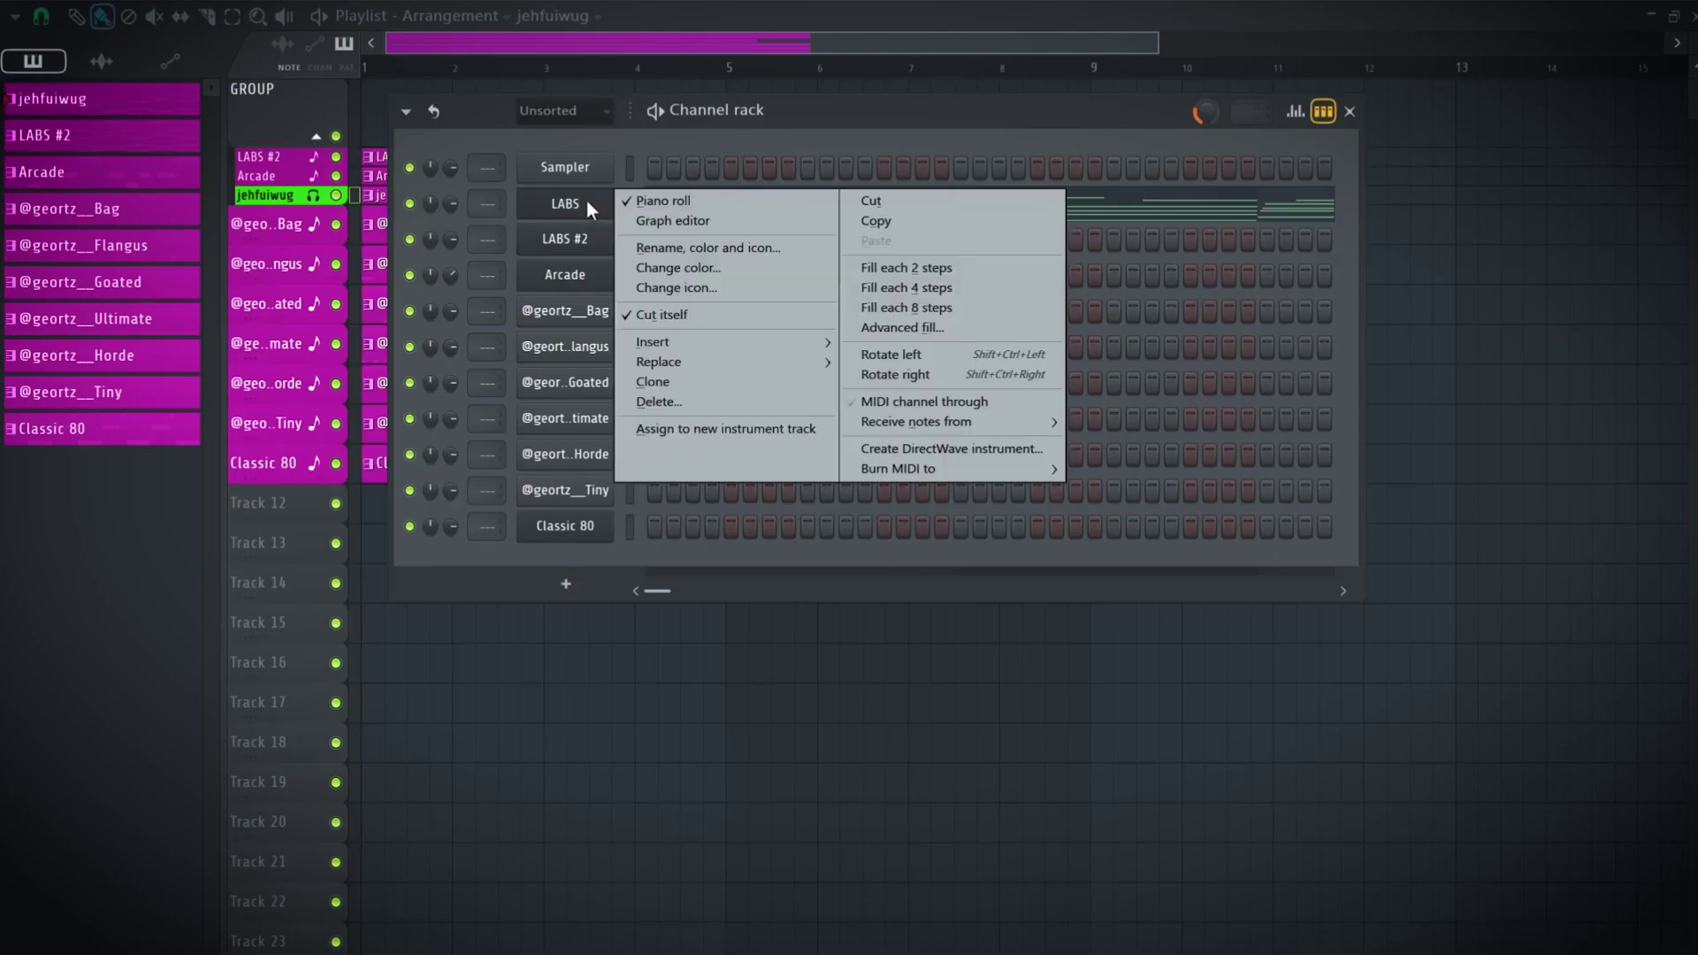
left_click(735, 249)
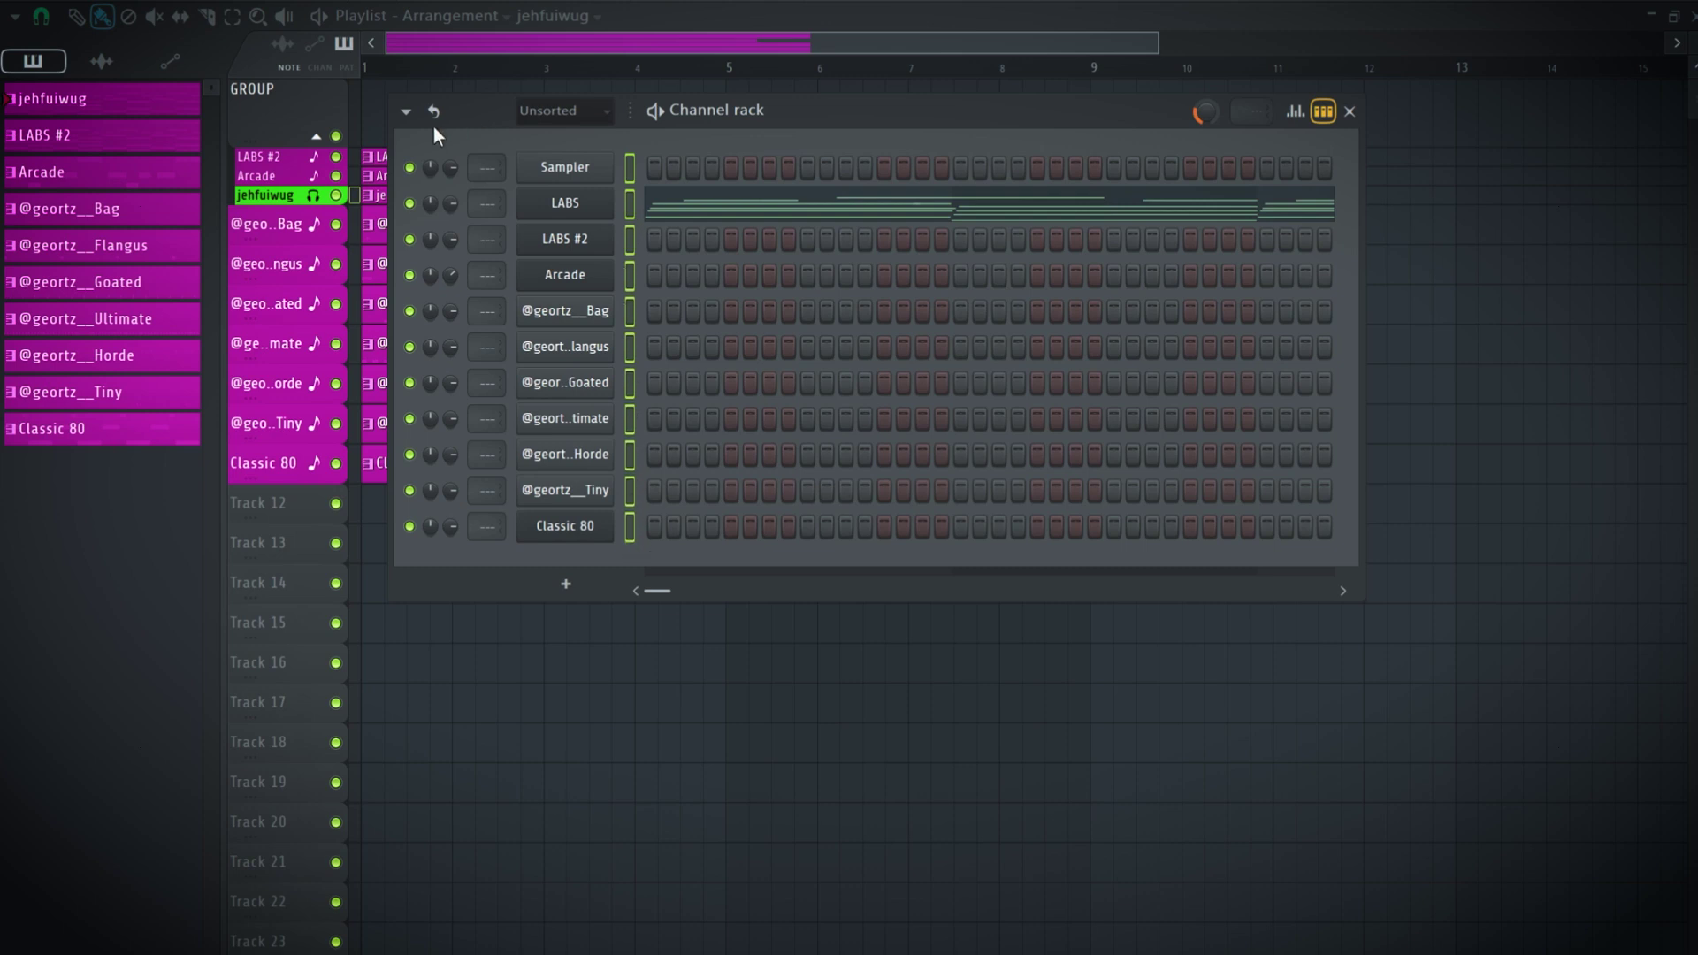
Step: Color the selected Channel rack channels with a gradient from green as the first color to magenta as the last
left_click(408, 113)
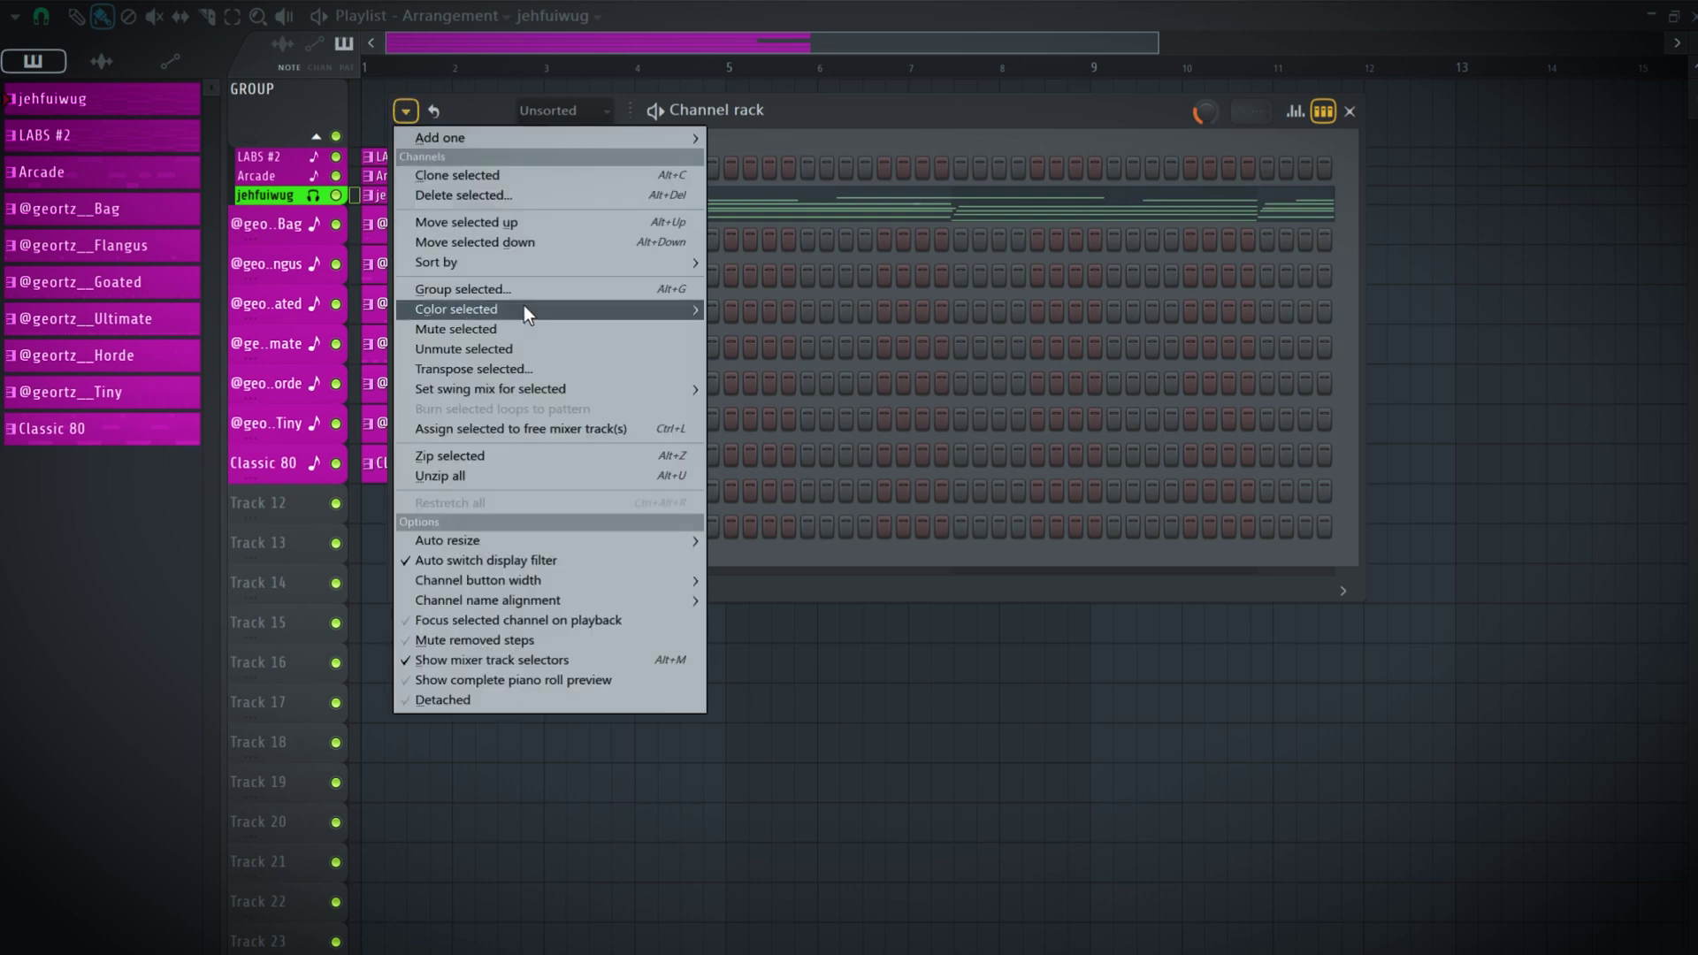
mouse_move(454, 309)
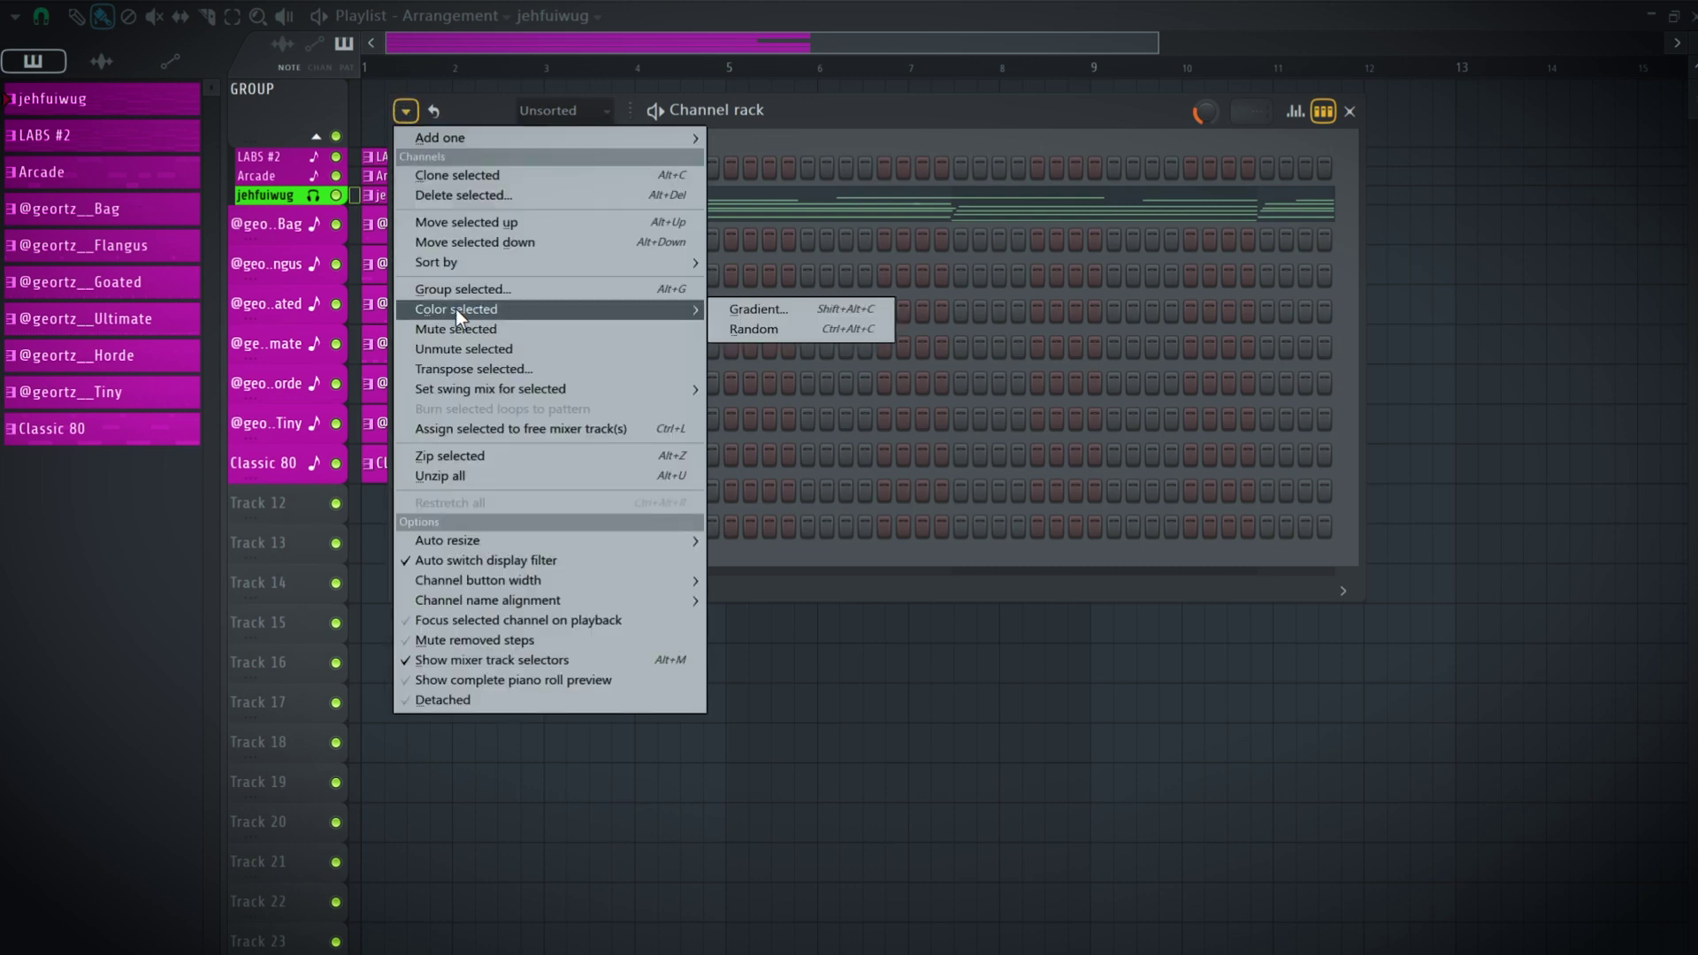
left_click(771, 316)
left_click(1070, 286)
left_click(760, 199)
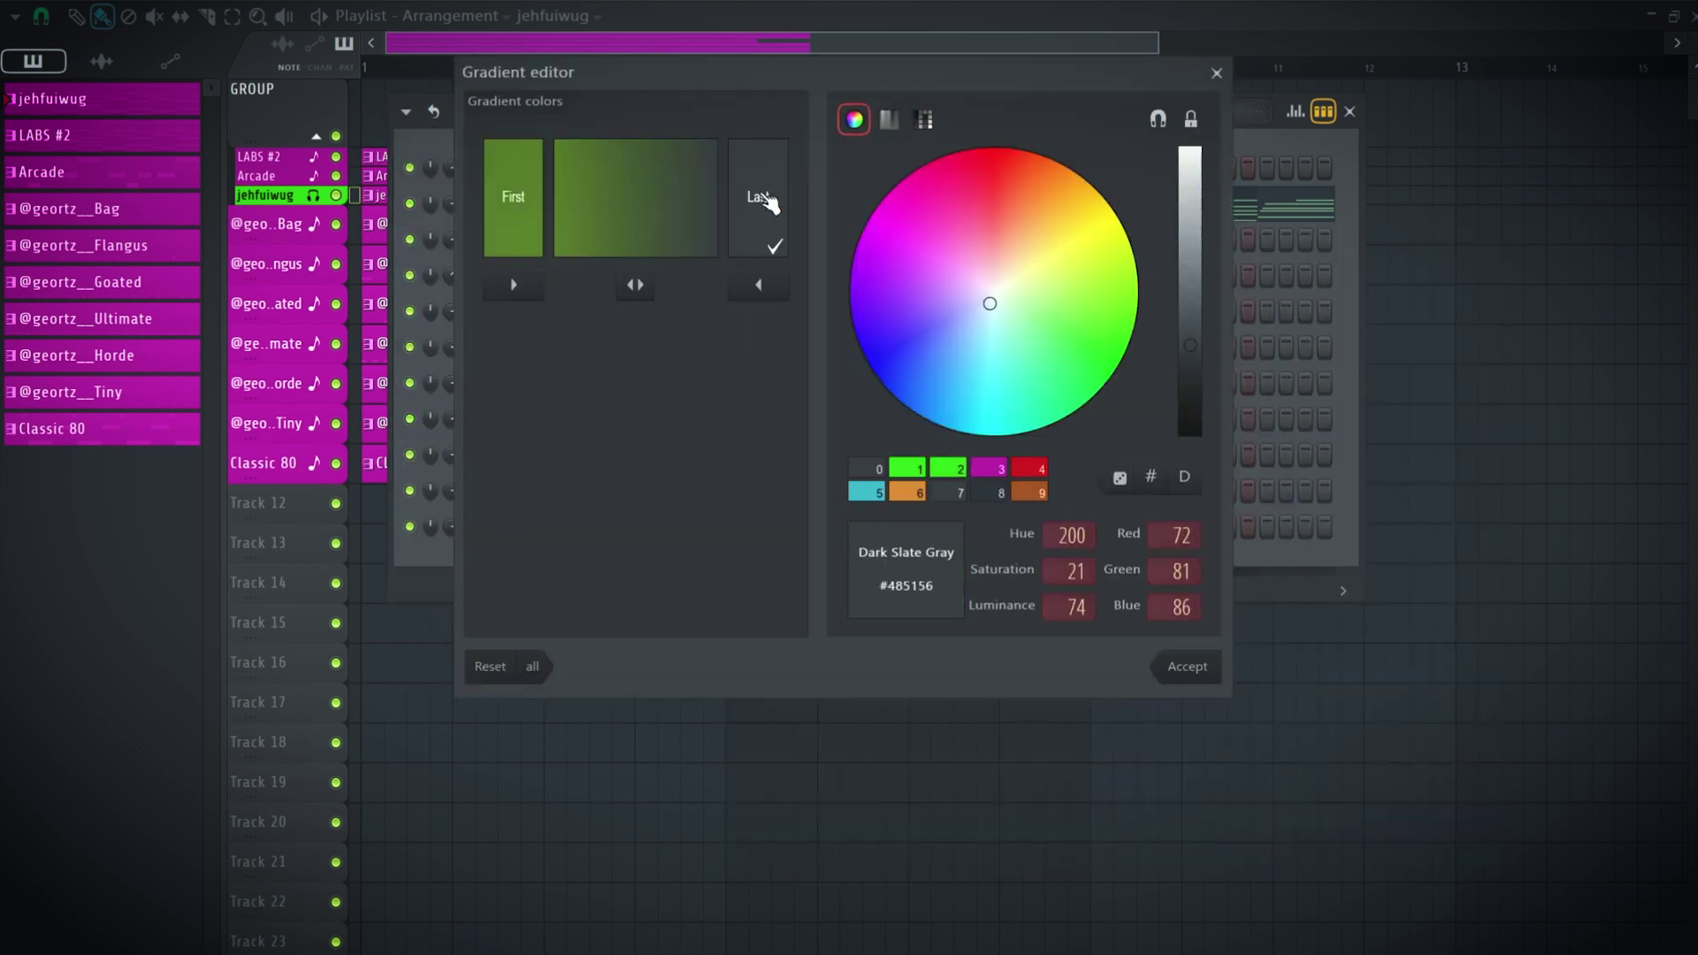
left_click(917, 227)
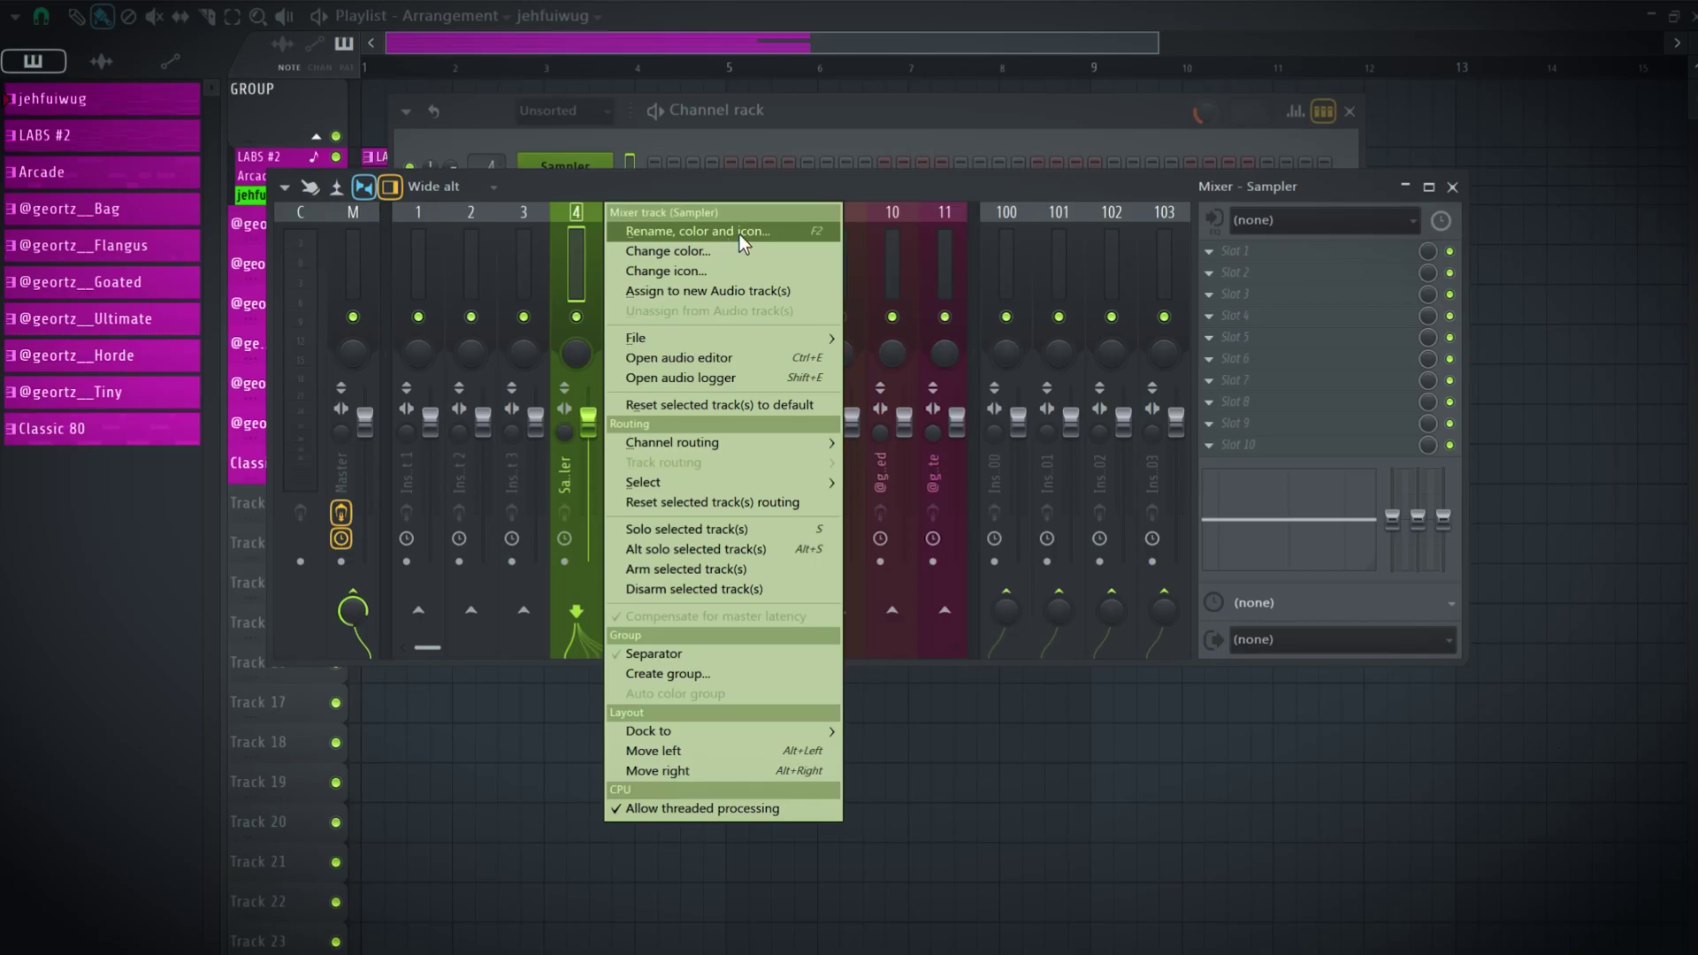
Step: Open the name, color and icon settings of the Sampler mixer track and the options of its Fruity parametric EQ 2 slot
left_click(741, 237)
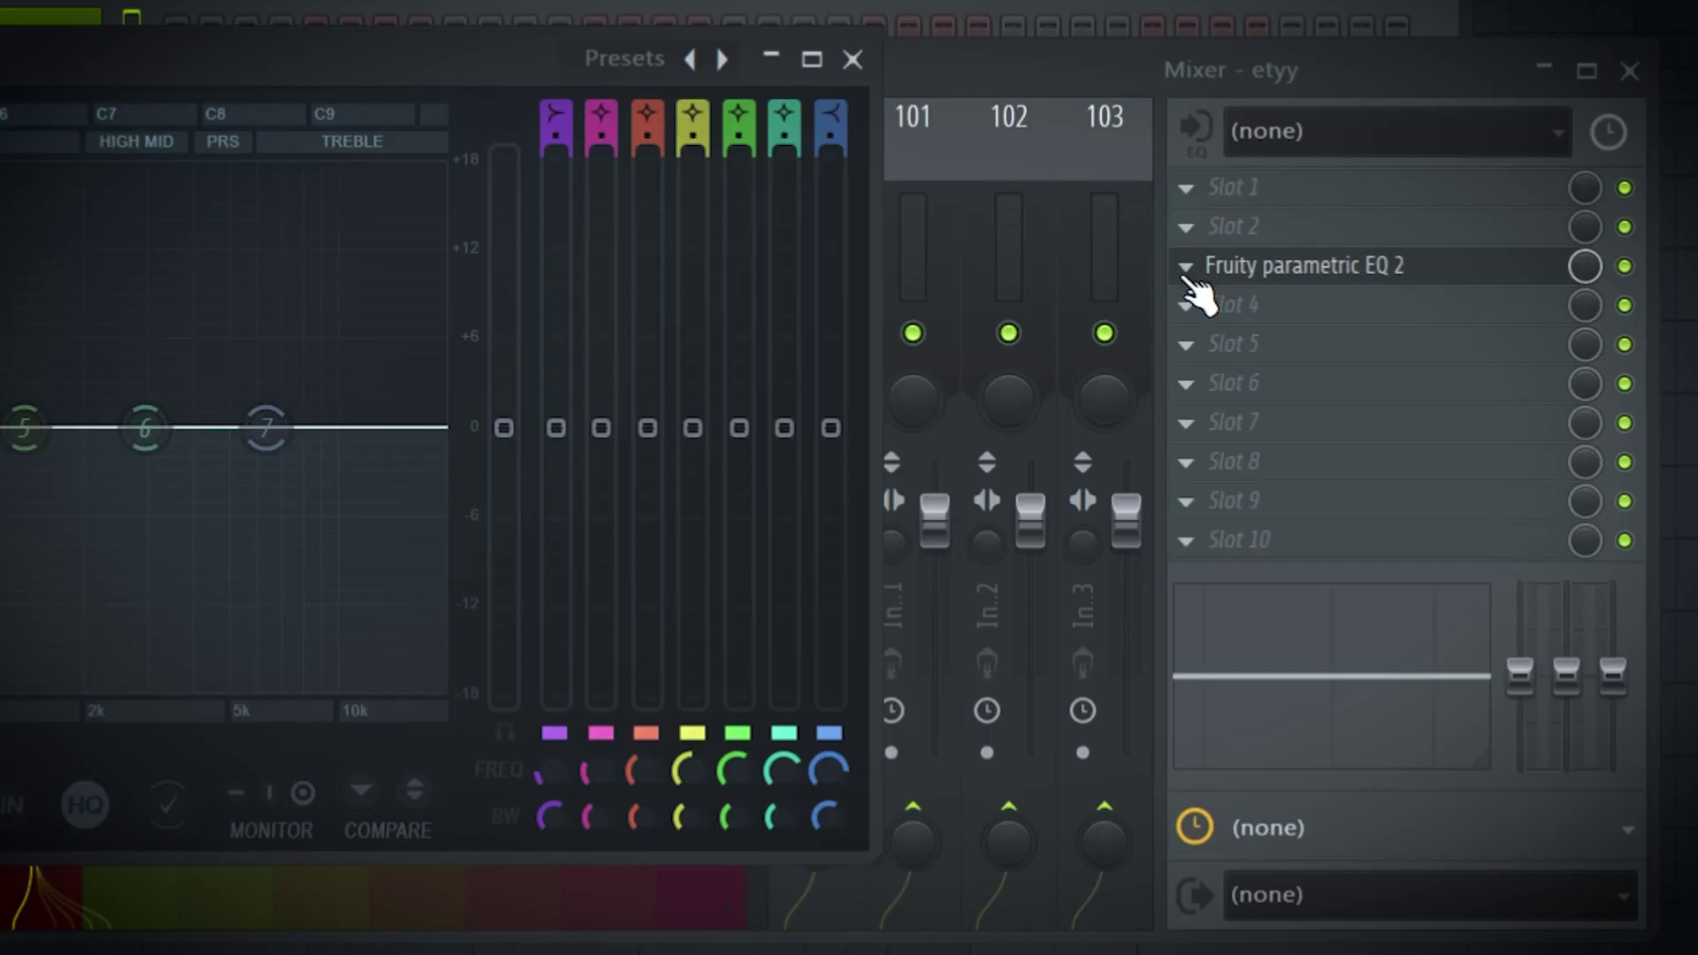
left_click(1189, 268)
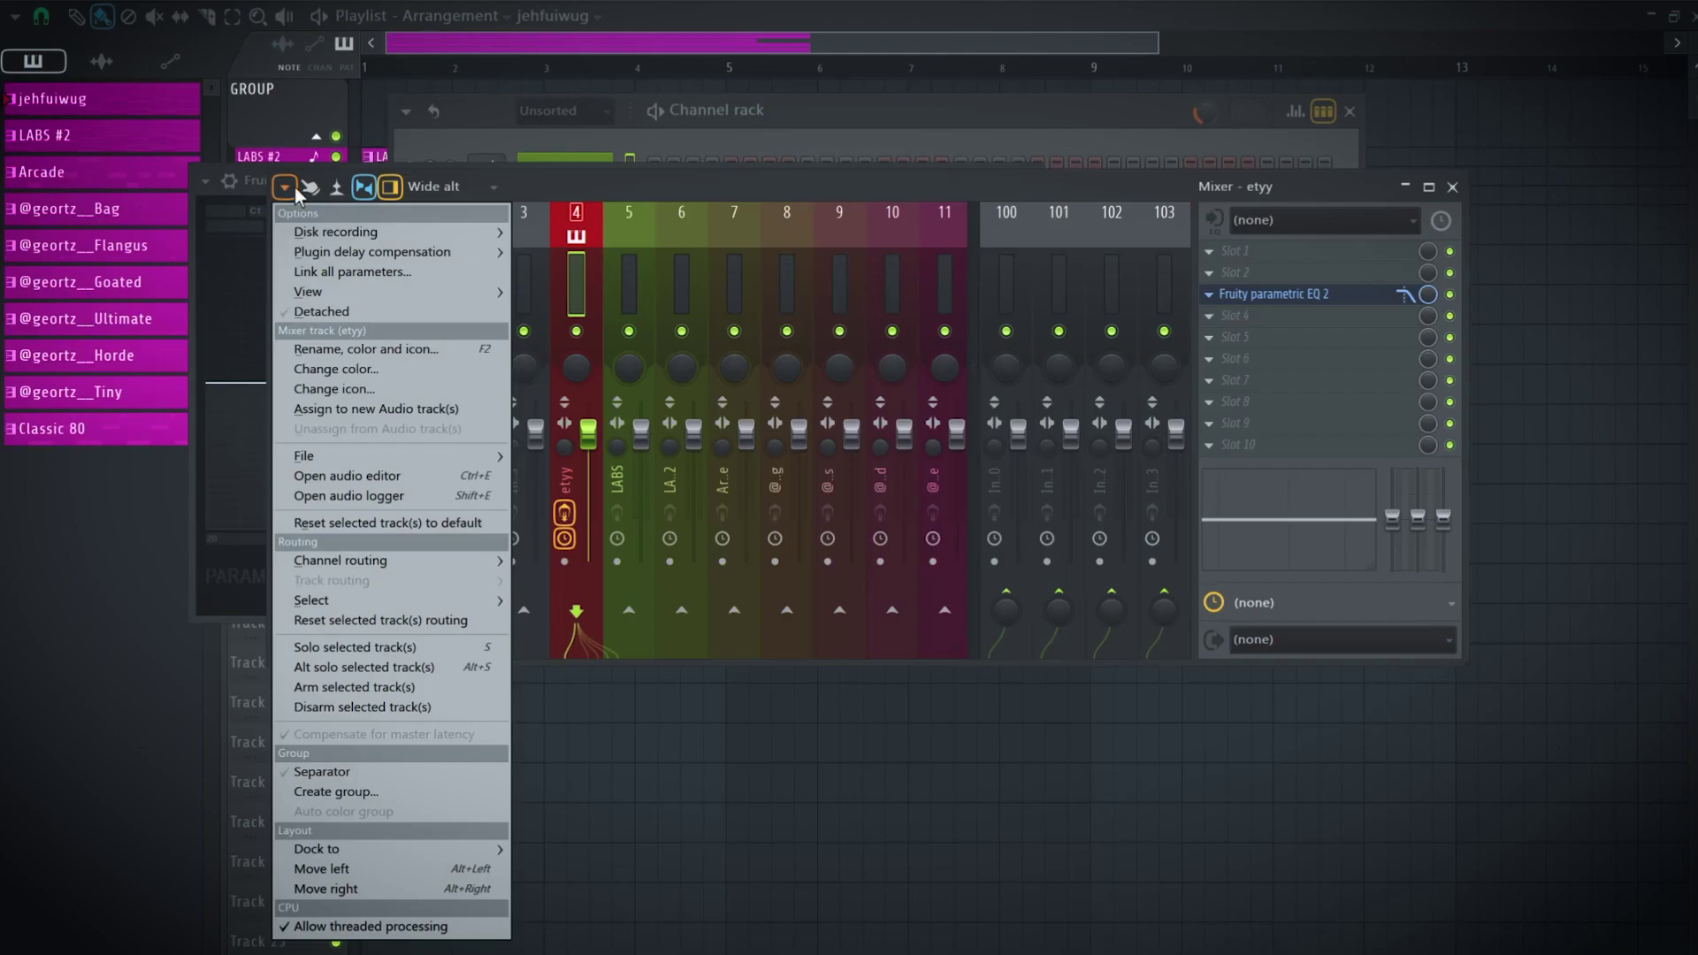
Step: Set the mixer's Colorful mixer view option to Off
mouse_move(354, 292)
mouse_move(607, 411)
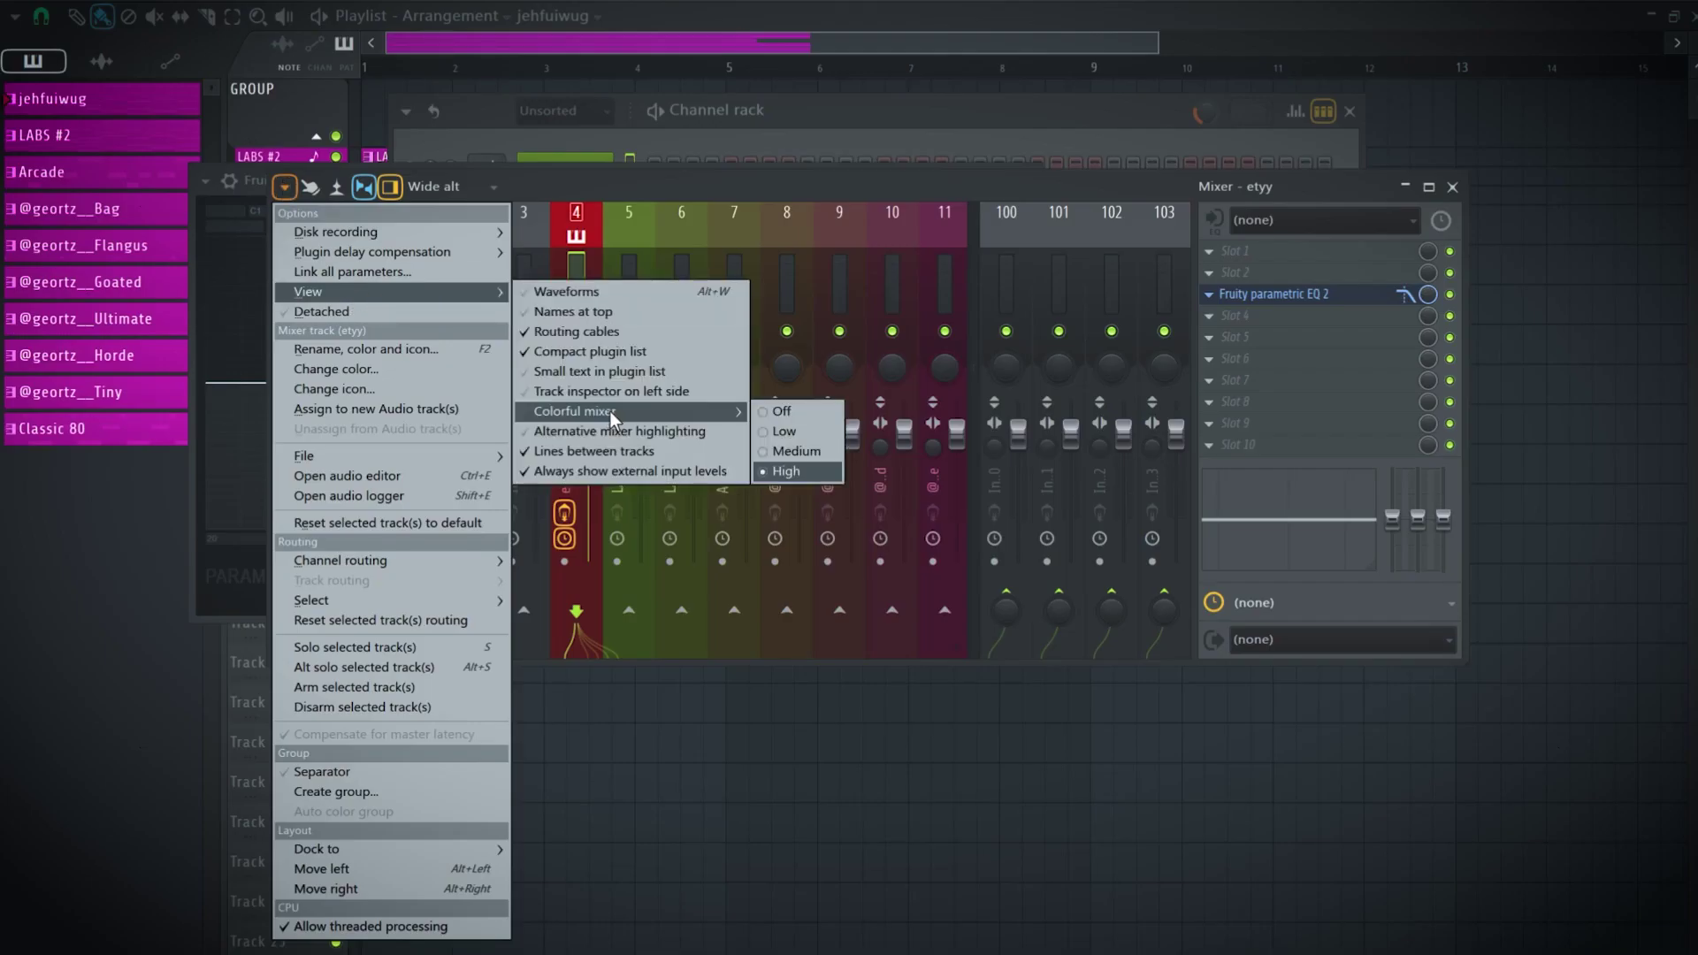
left_click(769, 412)
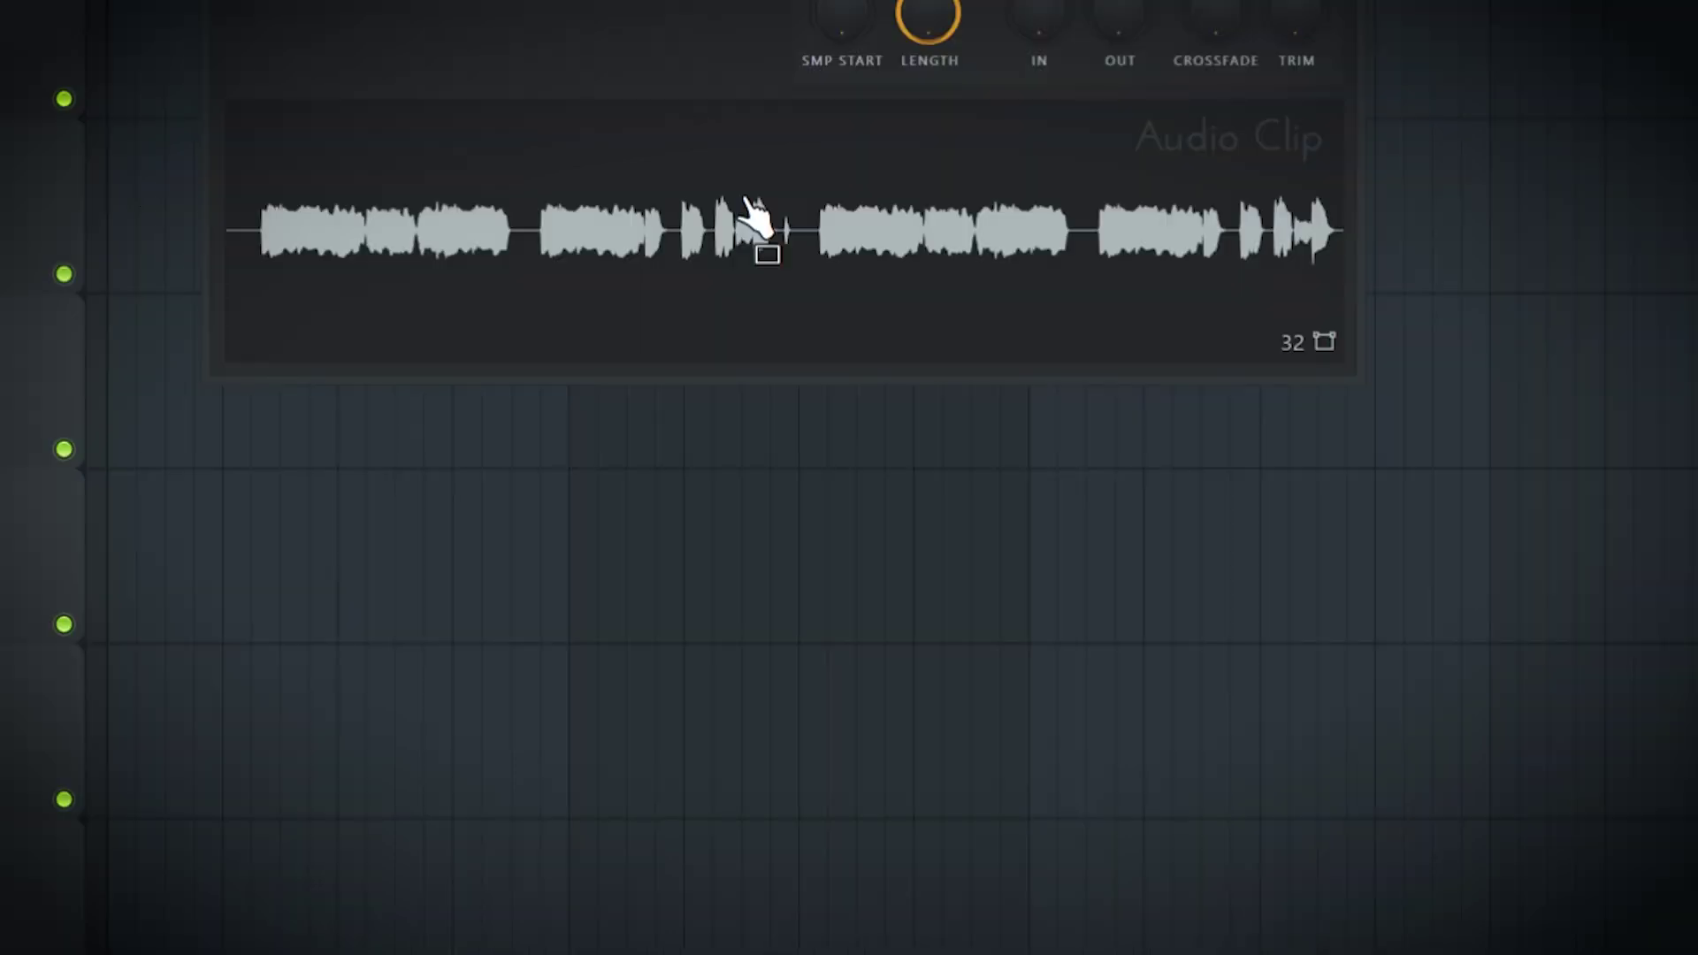
Step: Turn on the multichannel waveform view for the Arcade #2 audio clip's sample
right_click(733, 557)
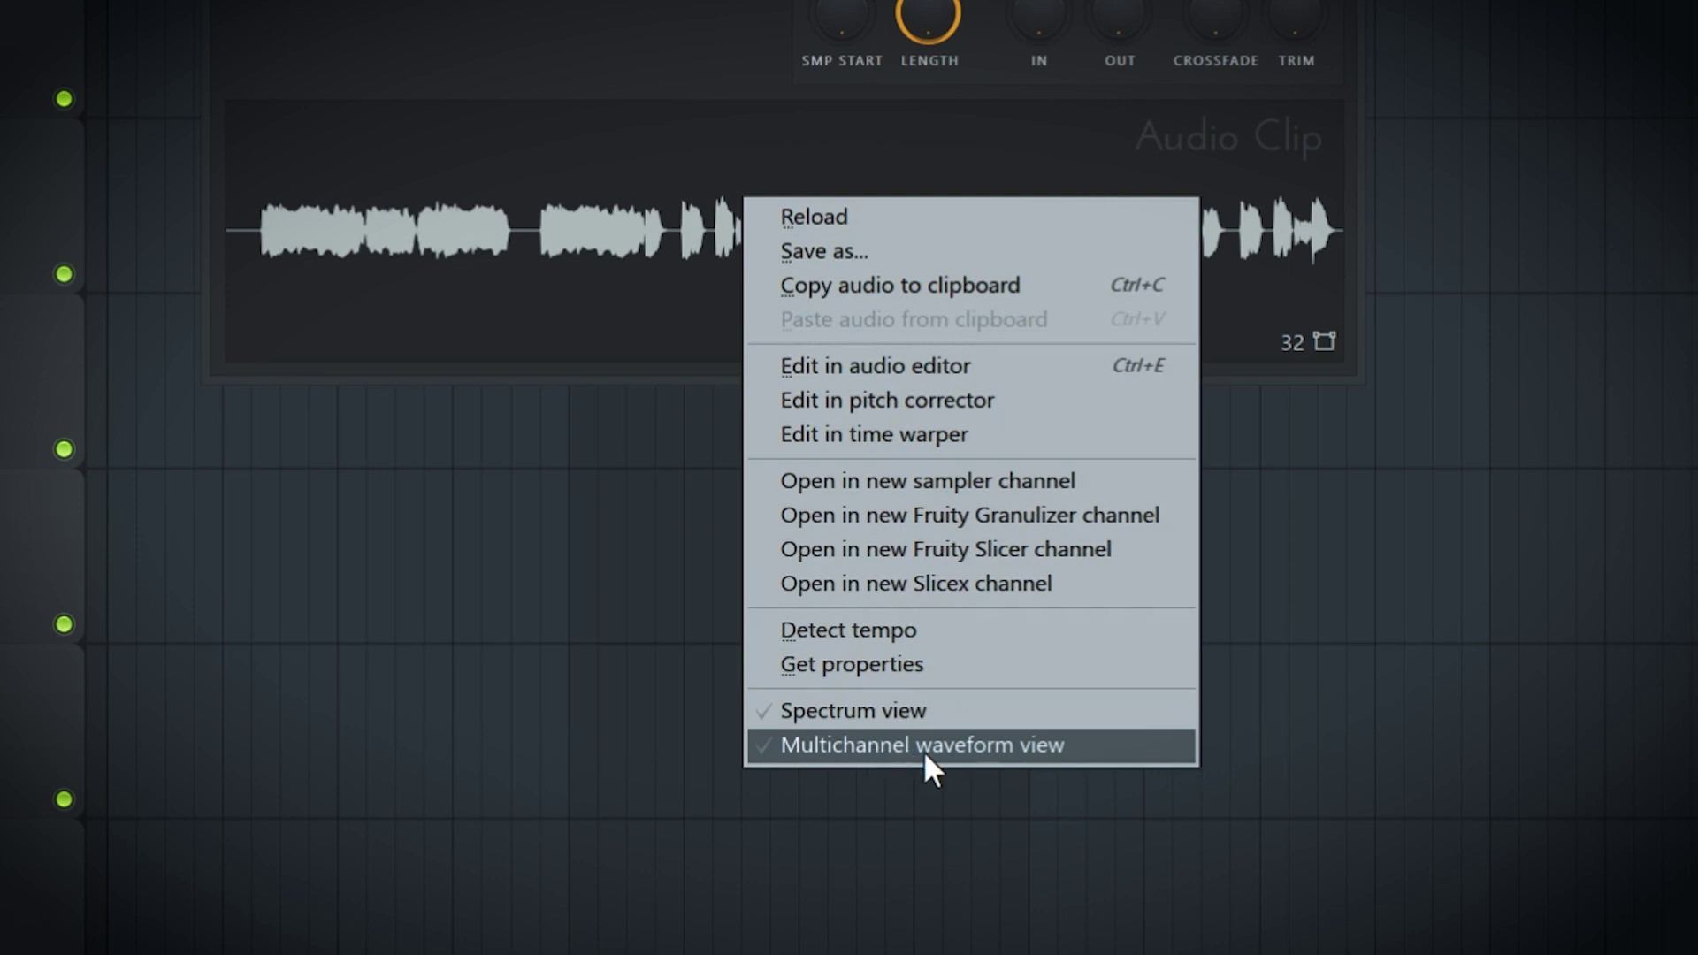
left_click(902, 743)
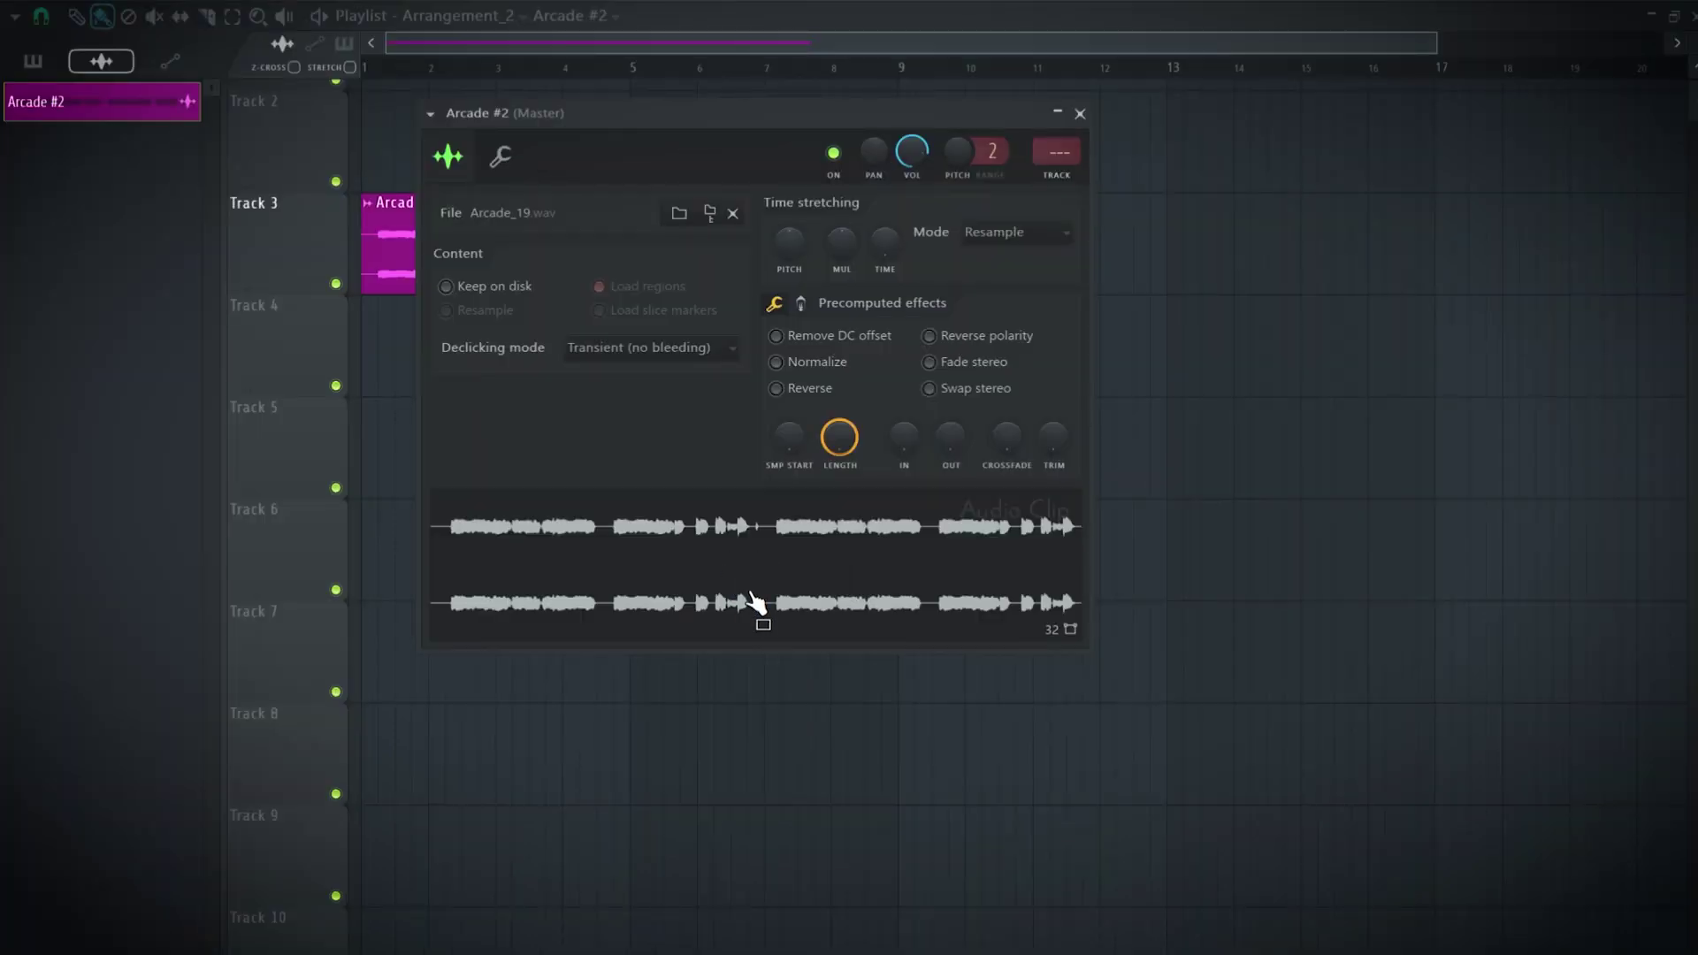